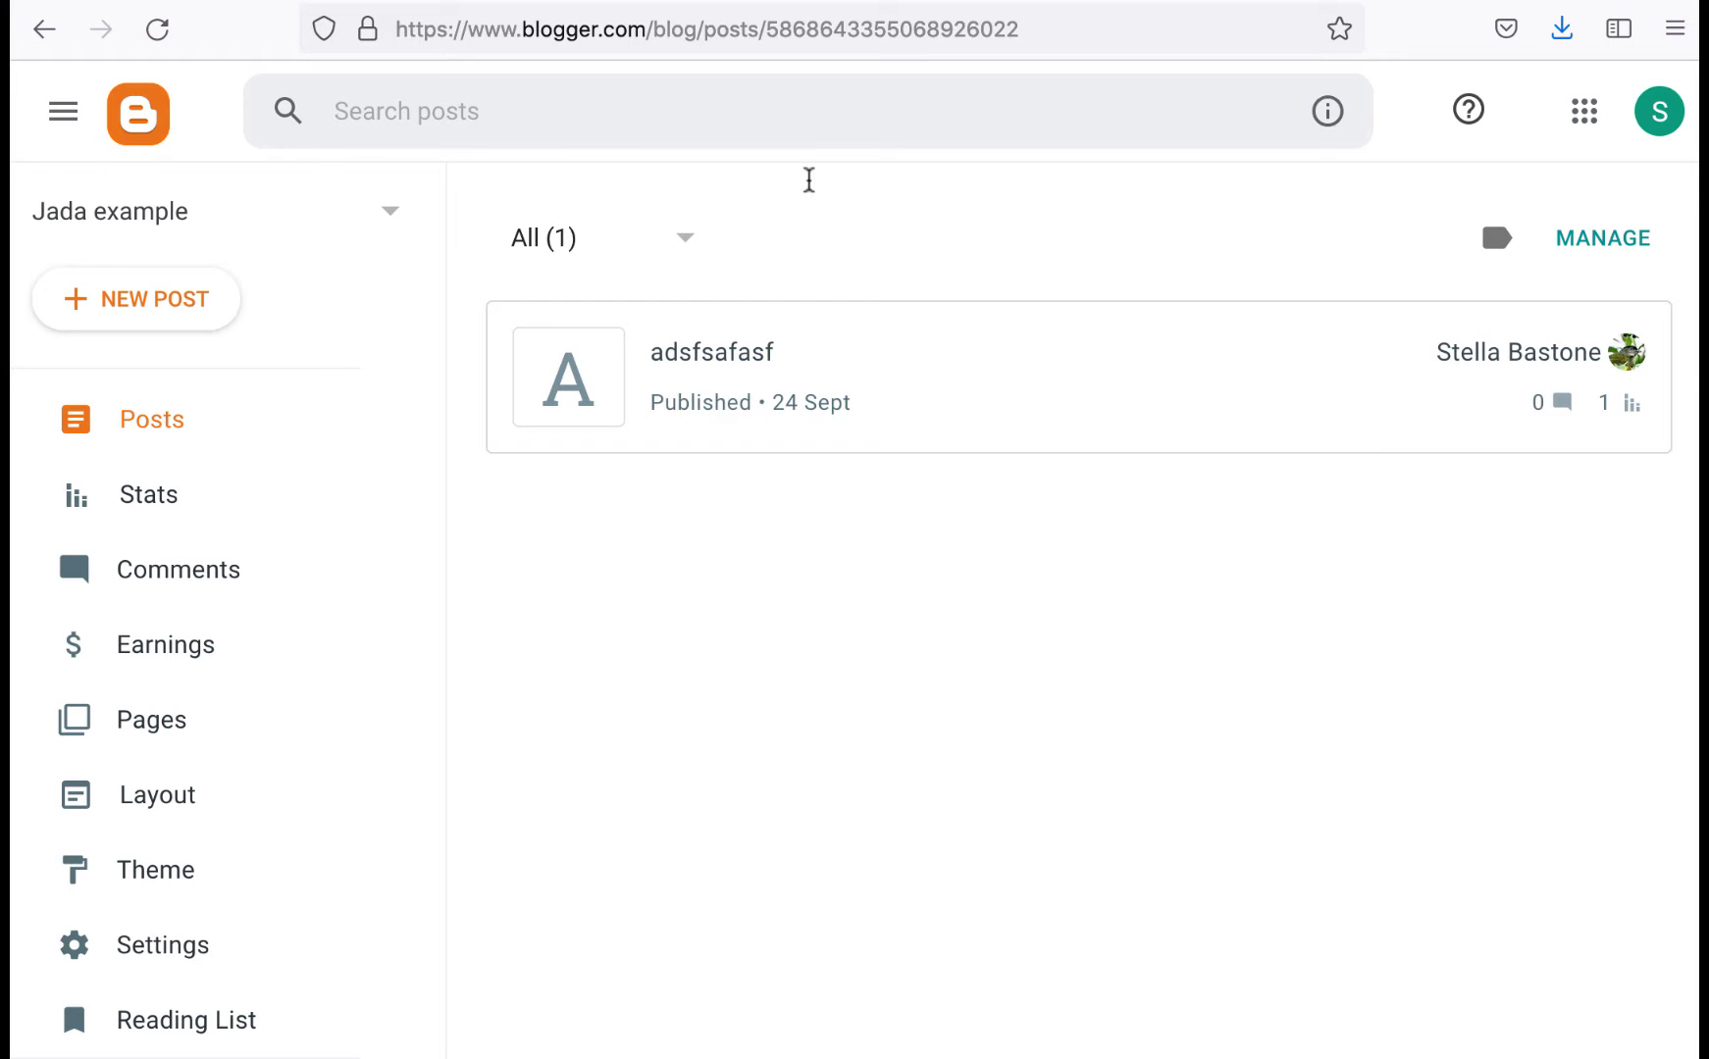
Step: Scroll the Posts dashboard and go to the blog's Settings page from the sidebar
scroll(344, 412, "down", 3)
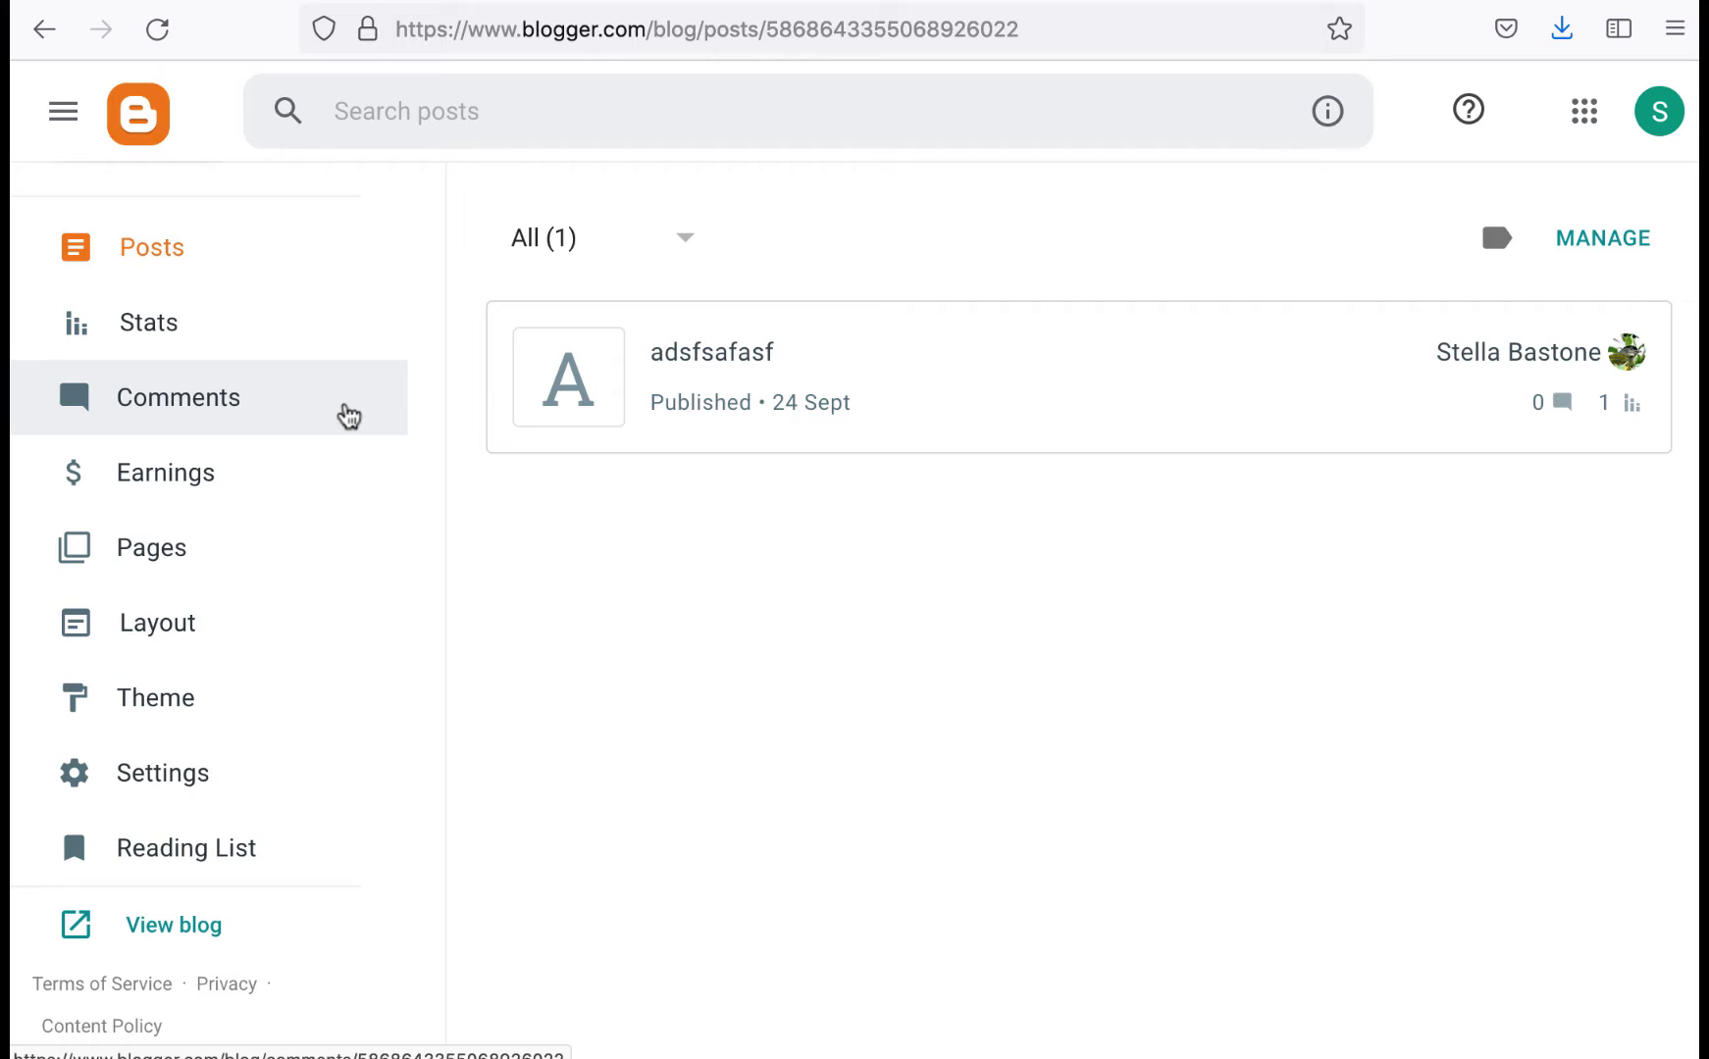
scroll(349, 417, "down", 1)
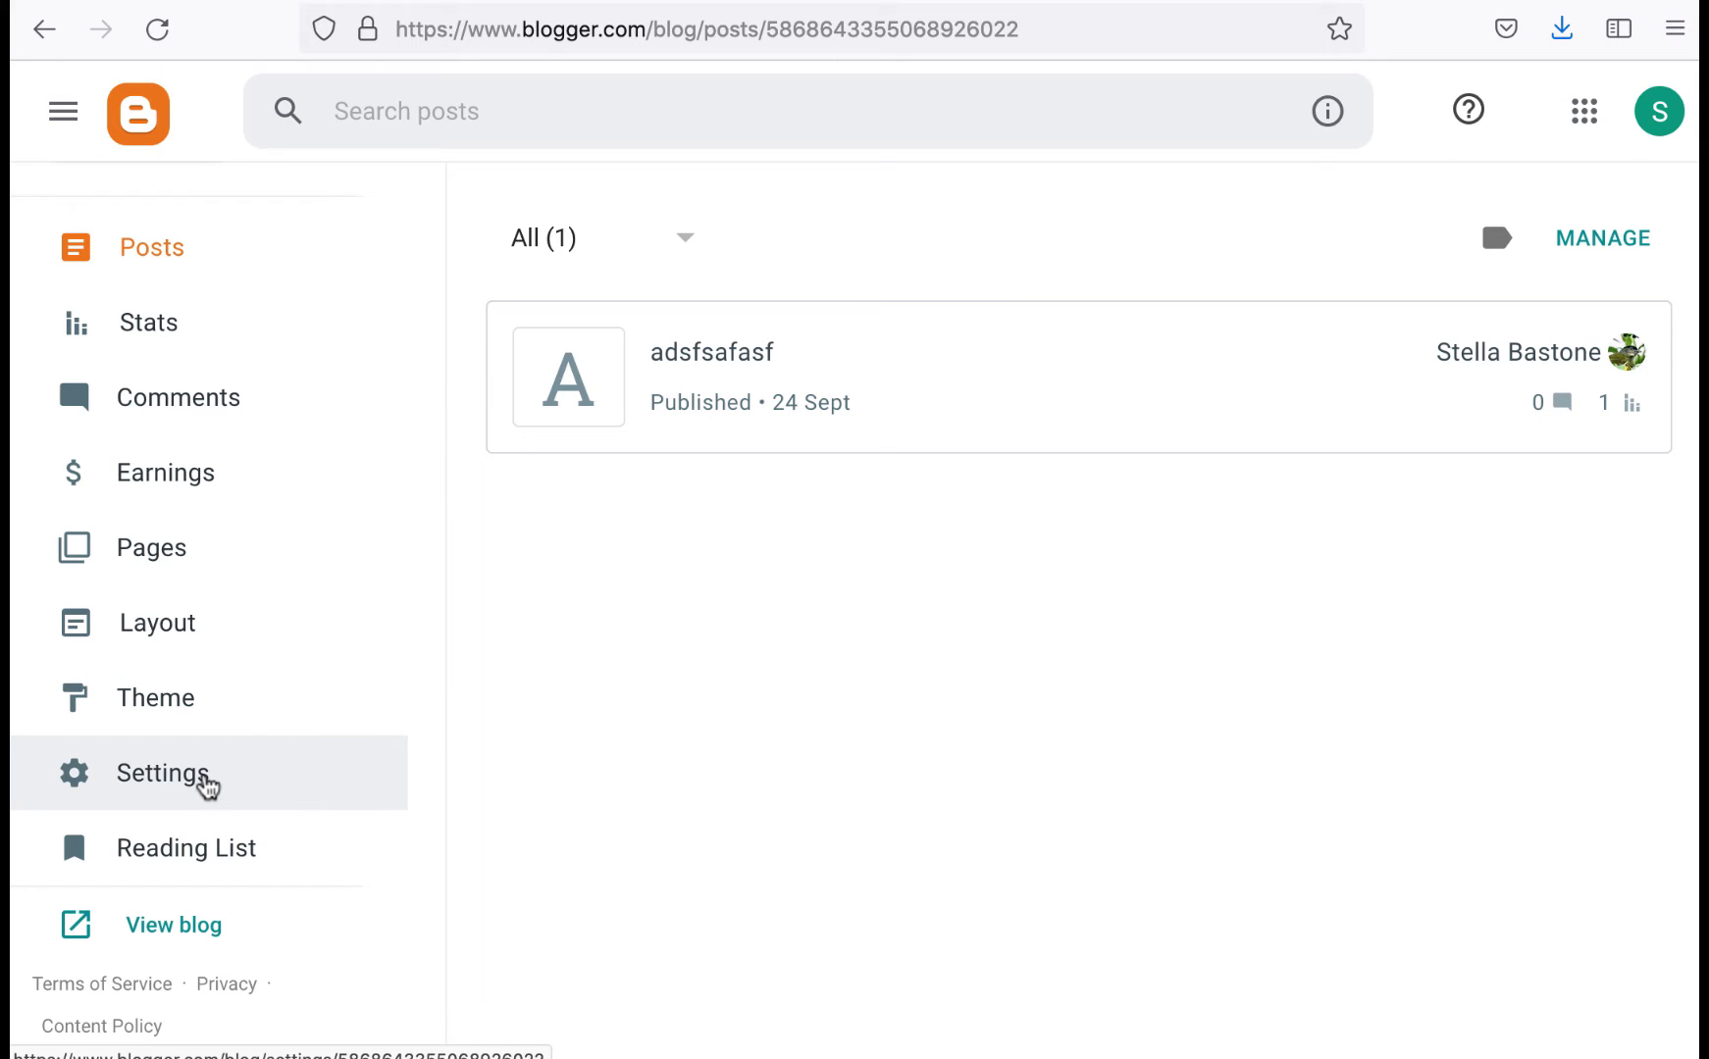
left_click(158, 775)
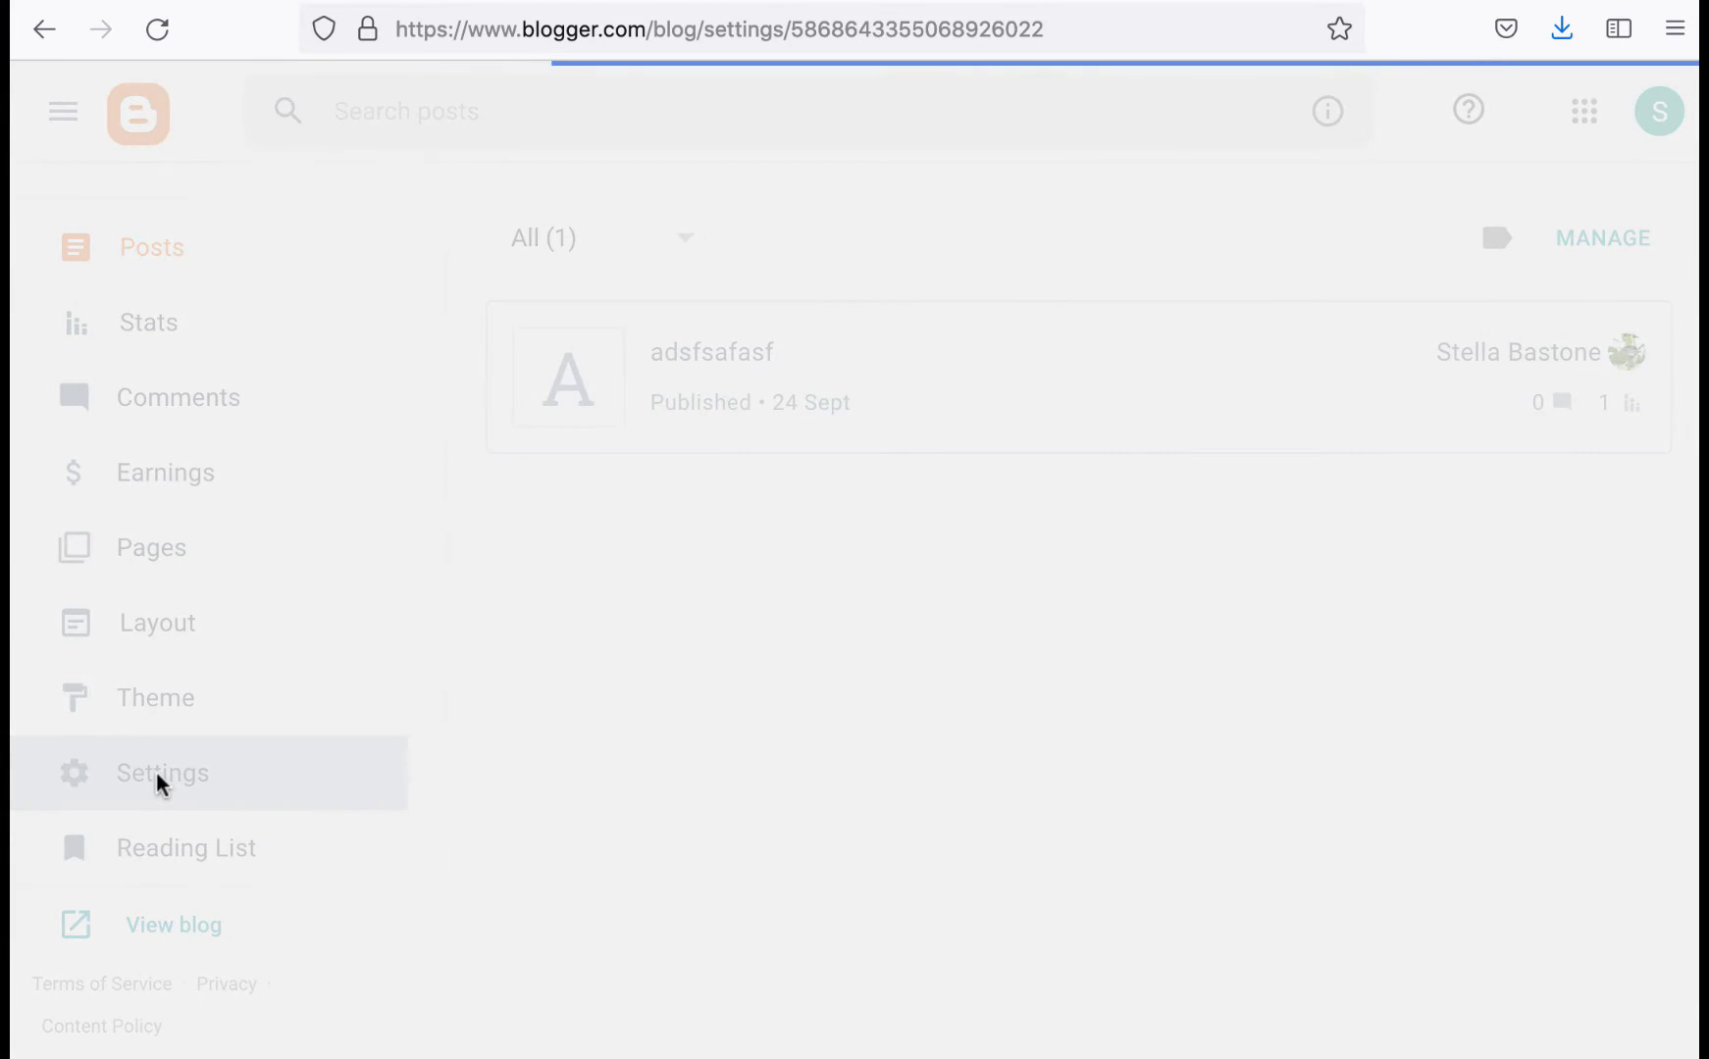
Step: Scroll through Settings to the General section to reach the User profile link
scroll(813, 758, "down", 20)
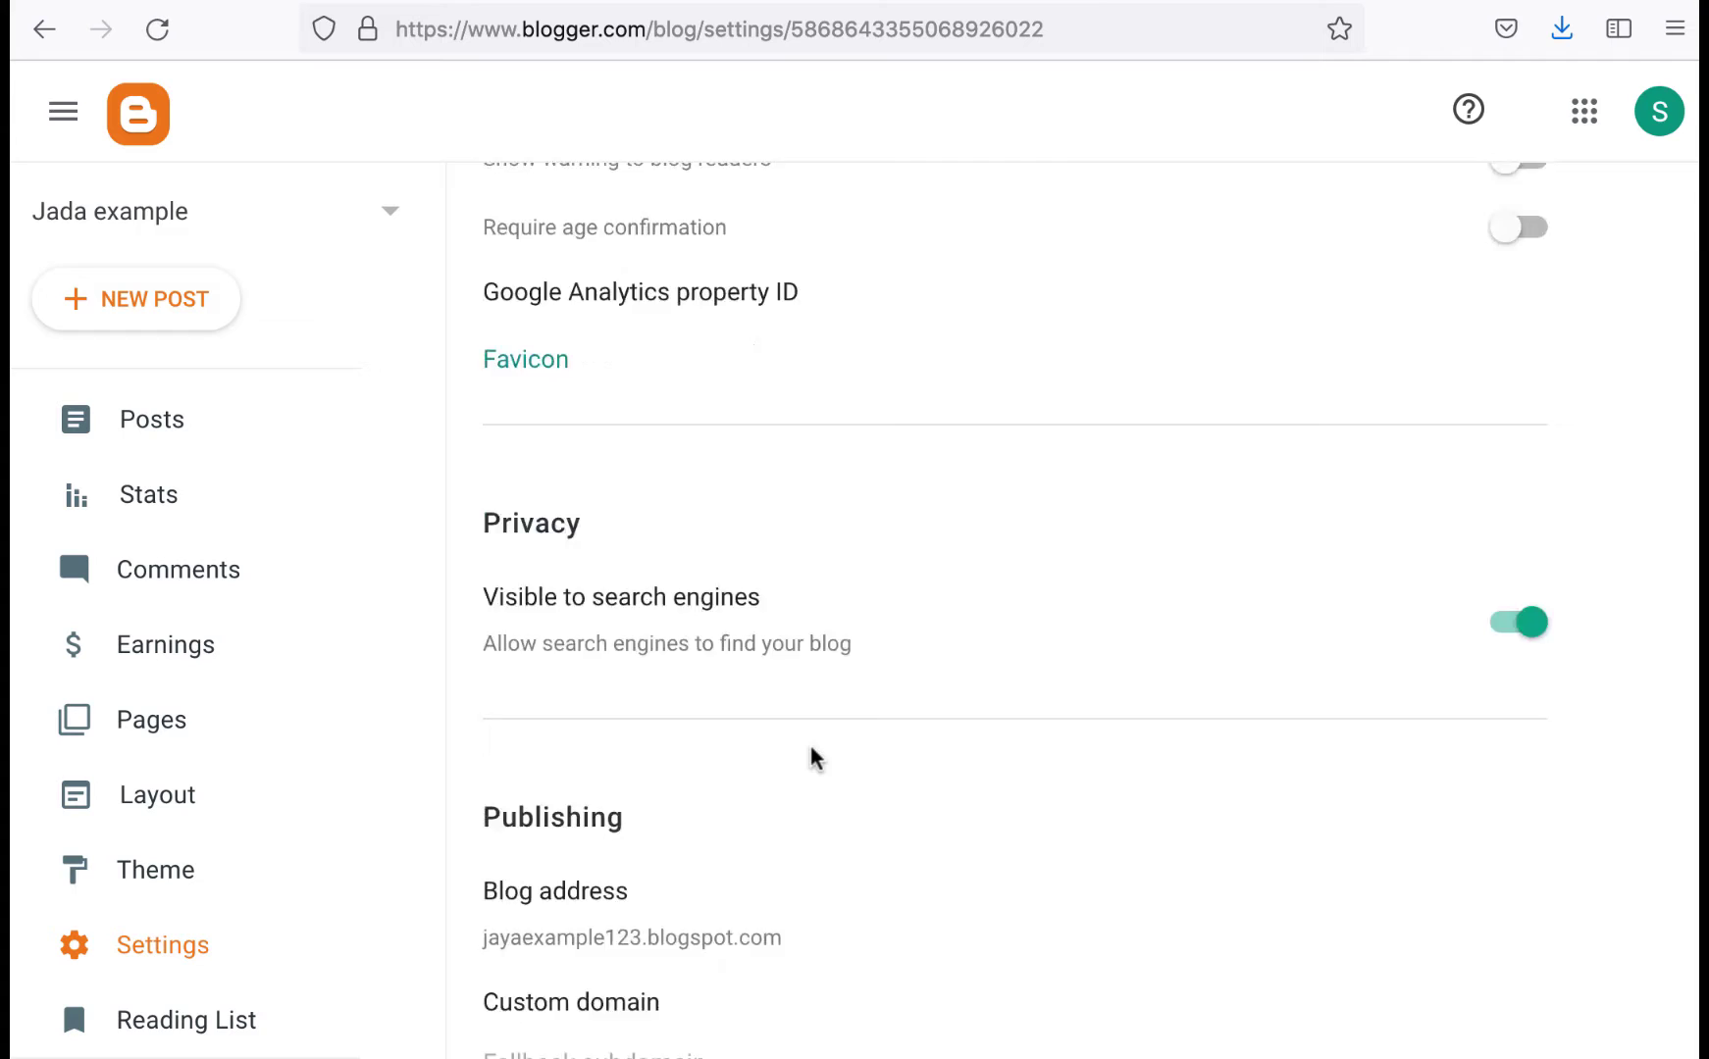
scroll(812, 758, "down", 20)
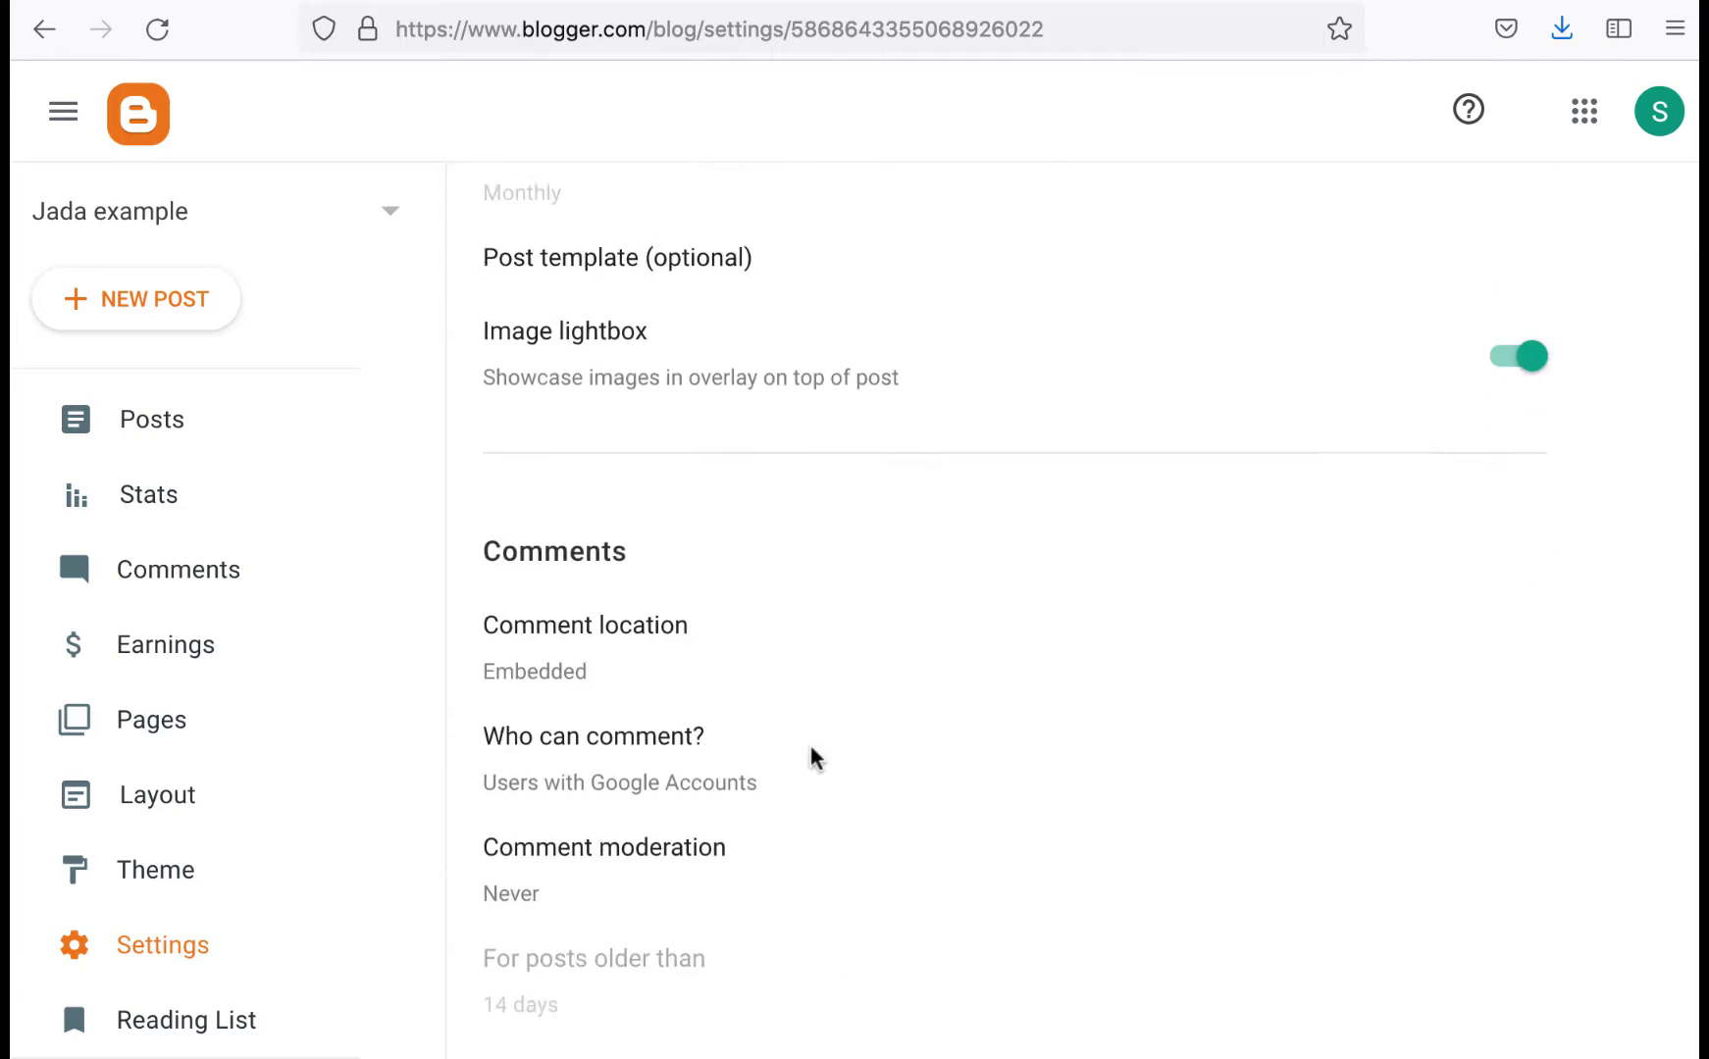
scroll(813, 758, "down", 20)
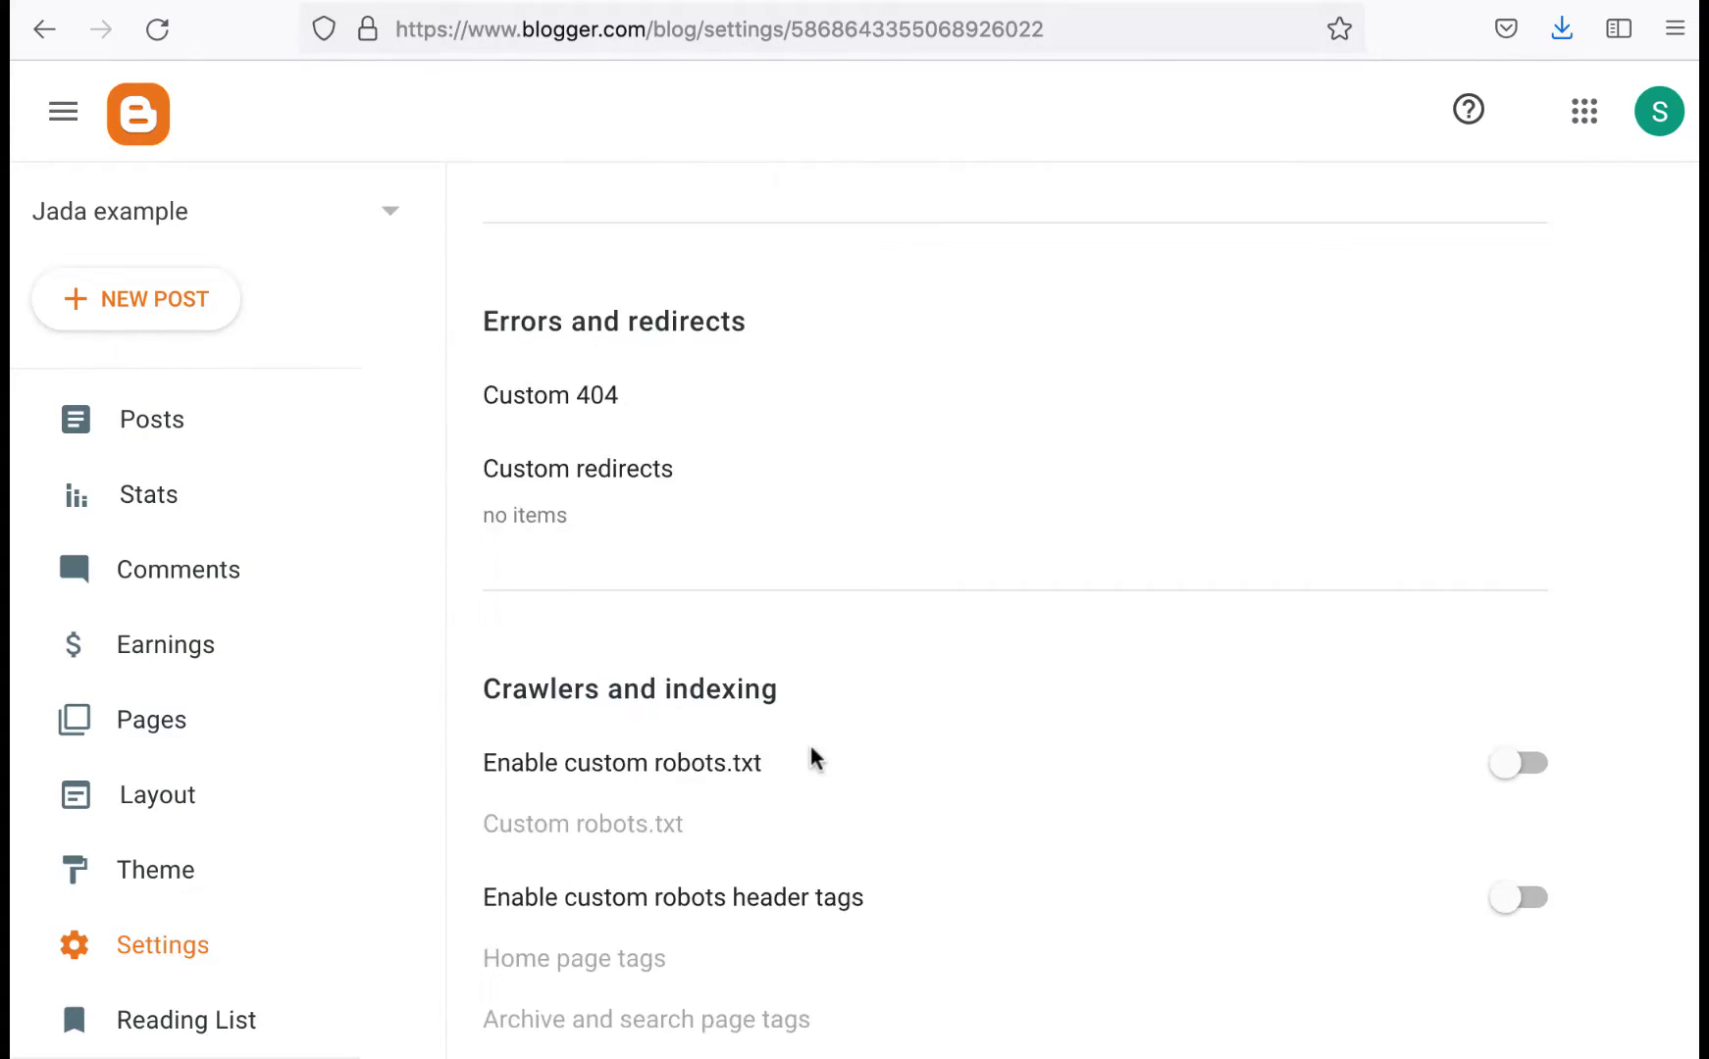
scroll(812, 759, "down", 7)
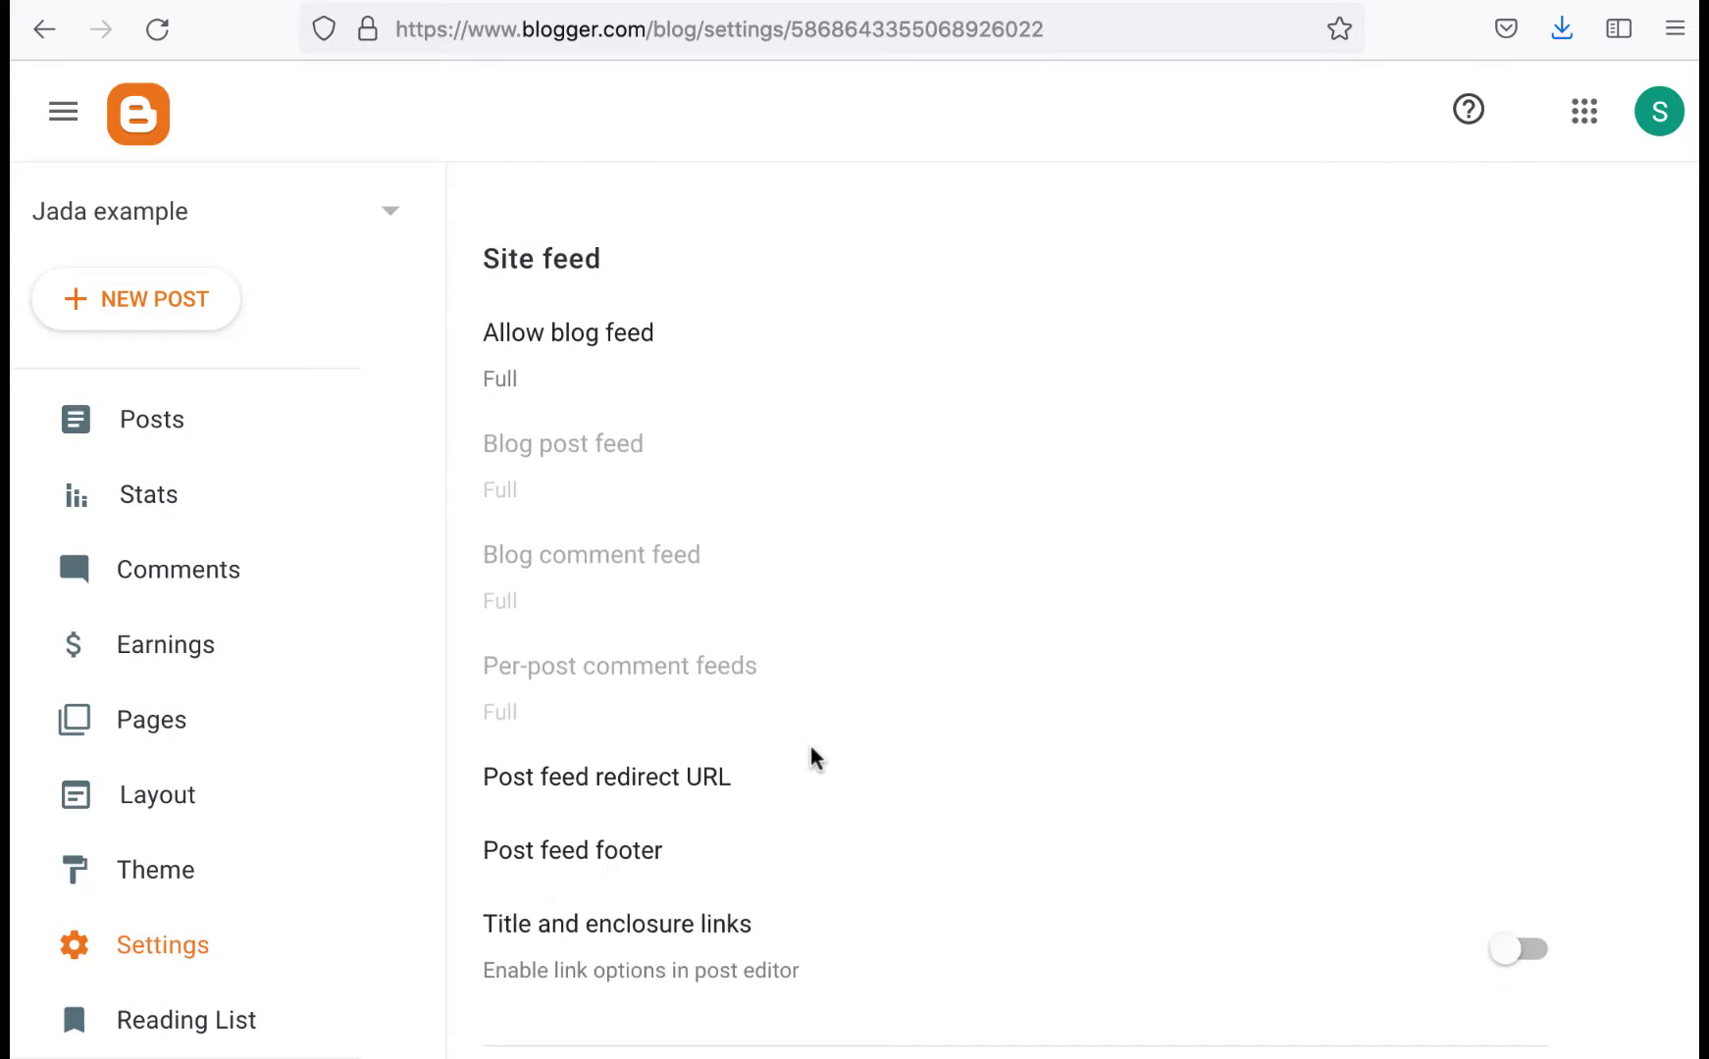
scroll(812, 758, "up", 1)
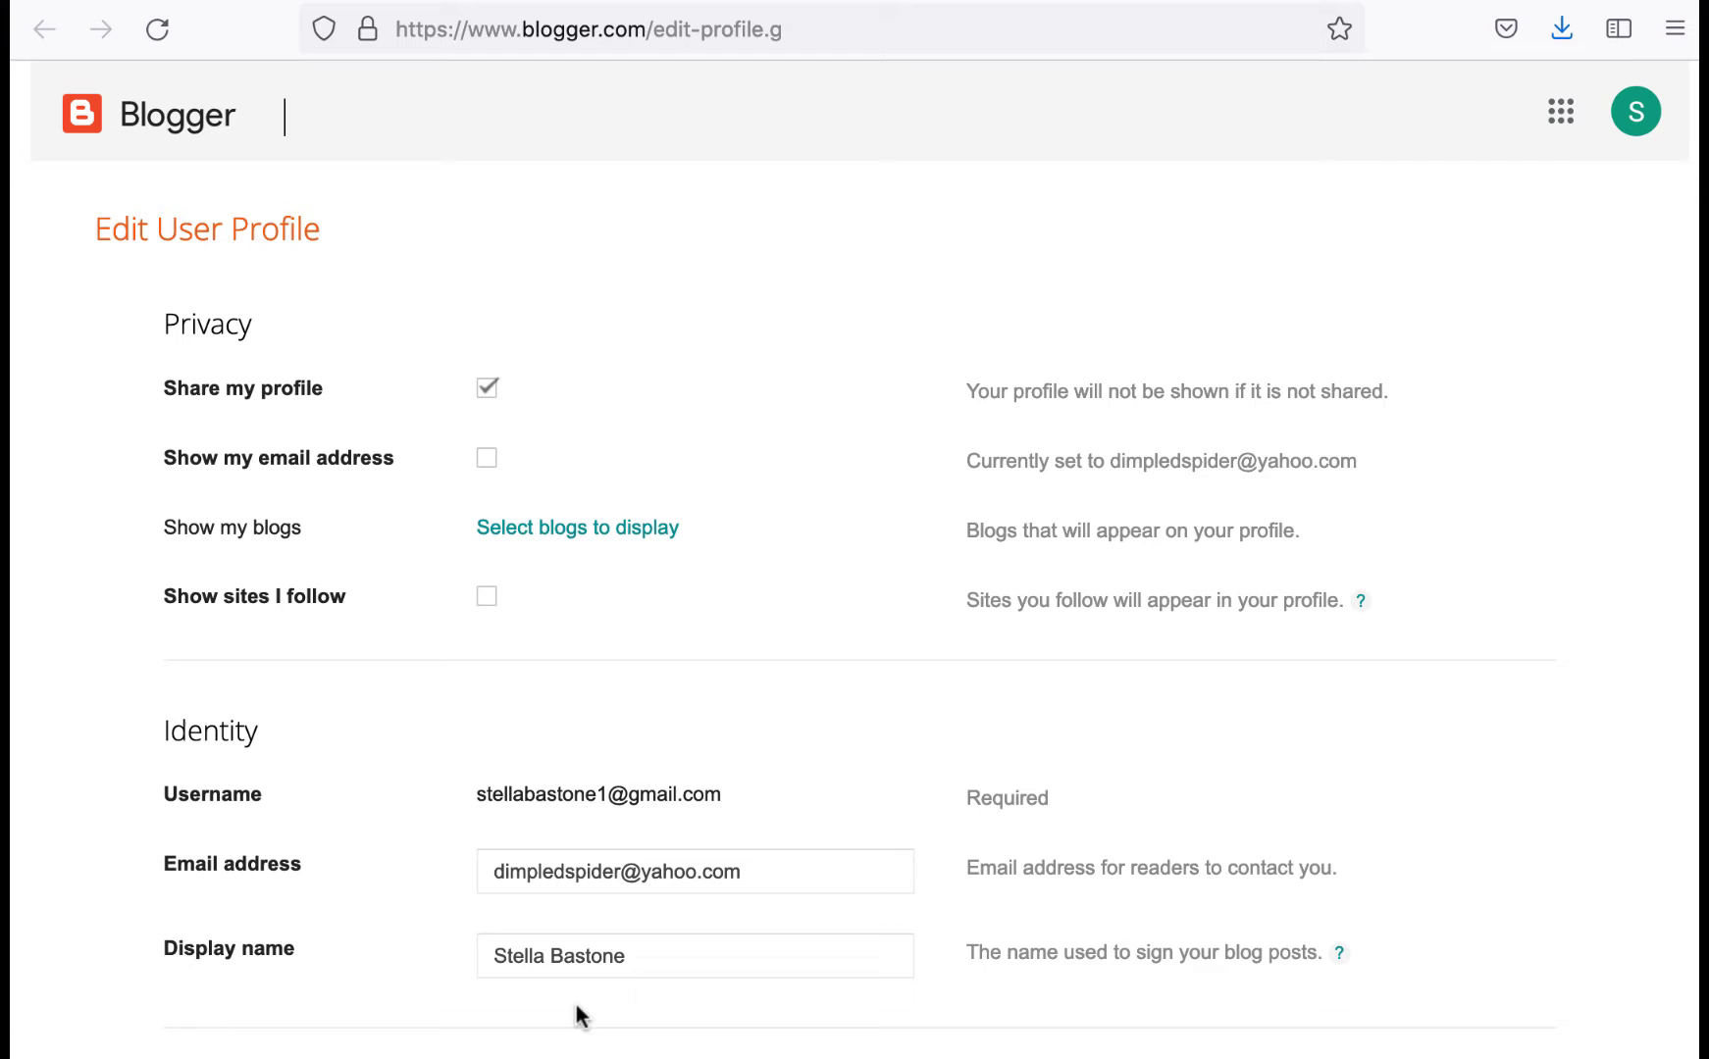
Step: Scroll to Profile Photo on Edit User Profile and remove the current bird image
scroll(750, 795, "down", 2)
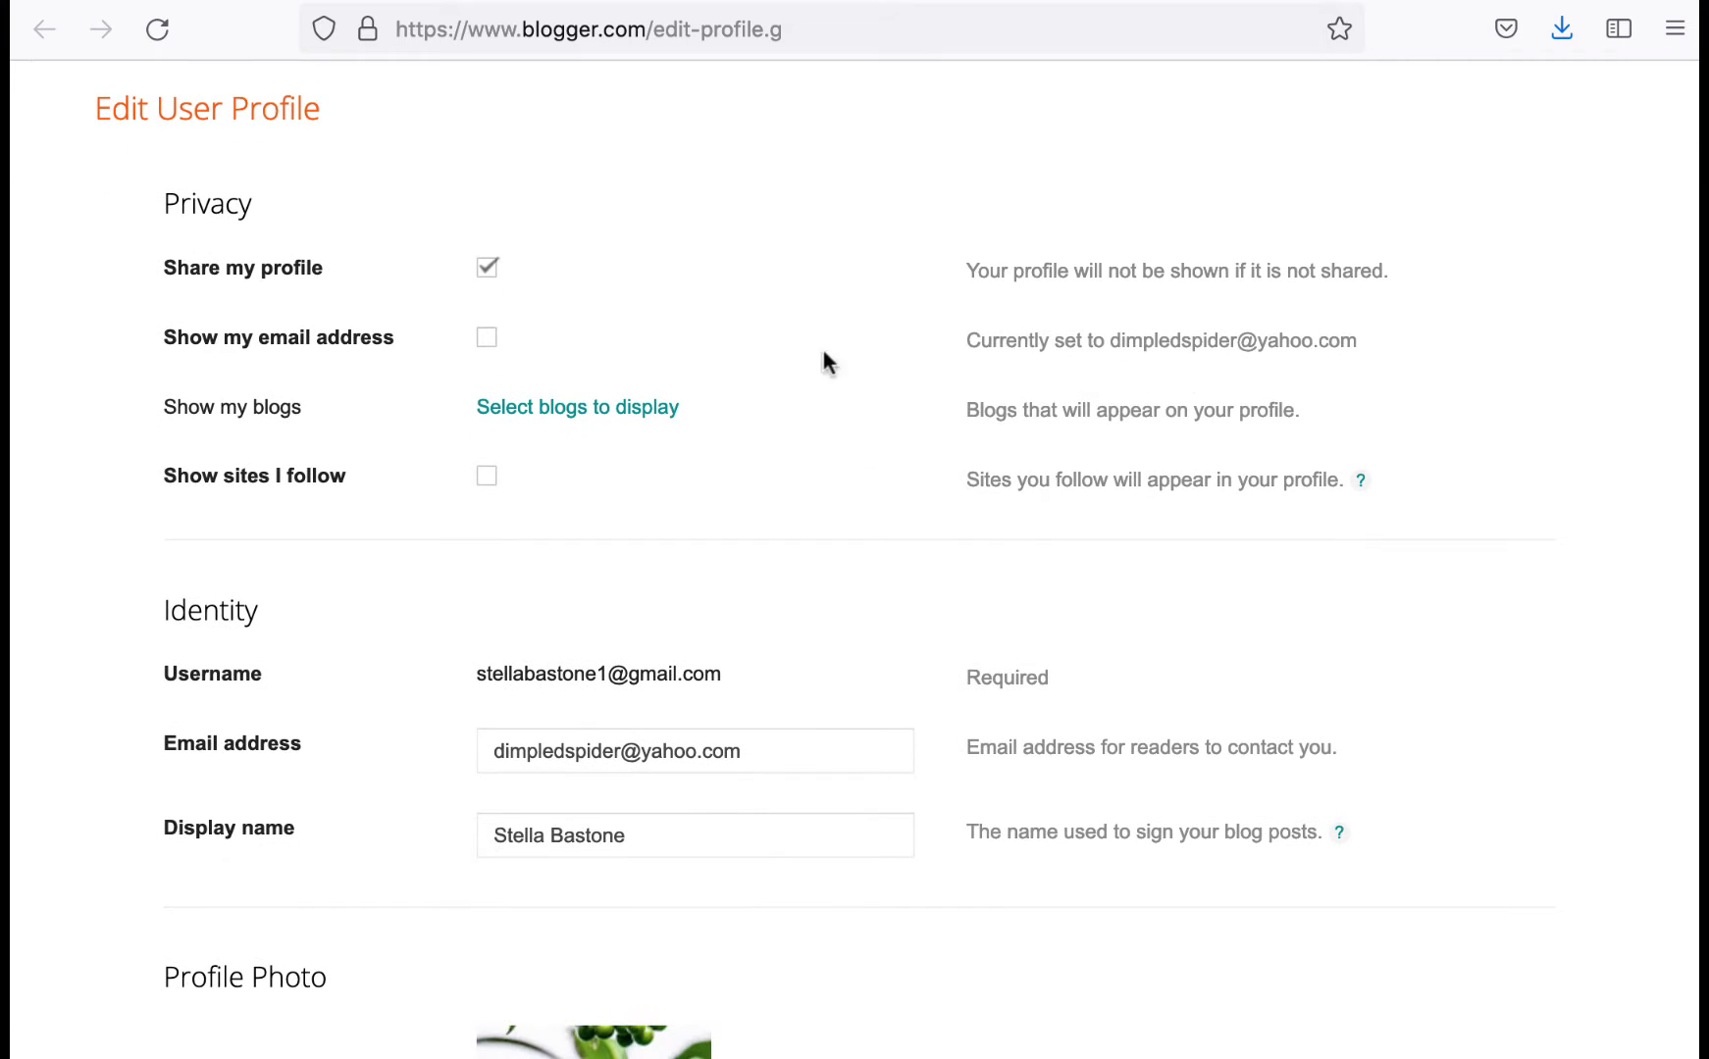
scroll(858, 829, "down", 8)
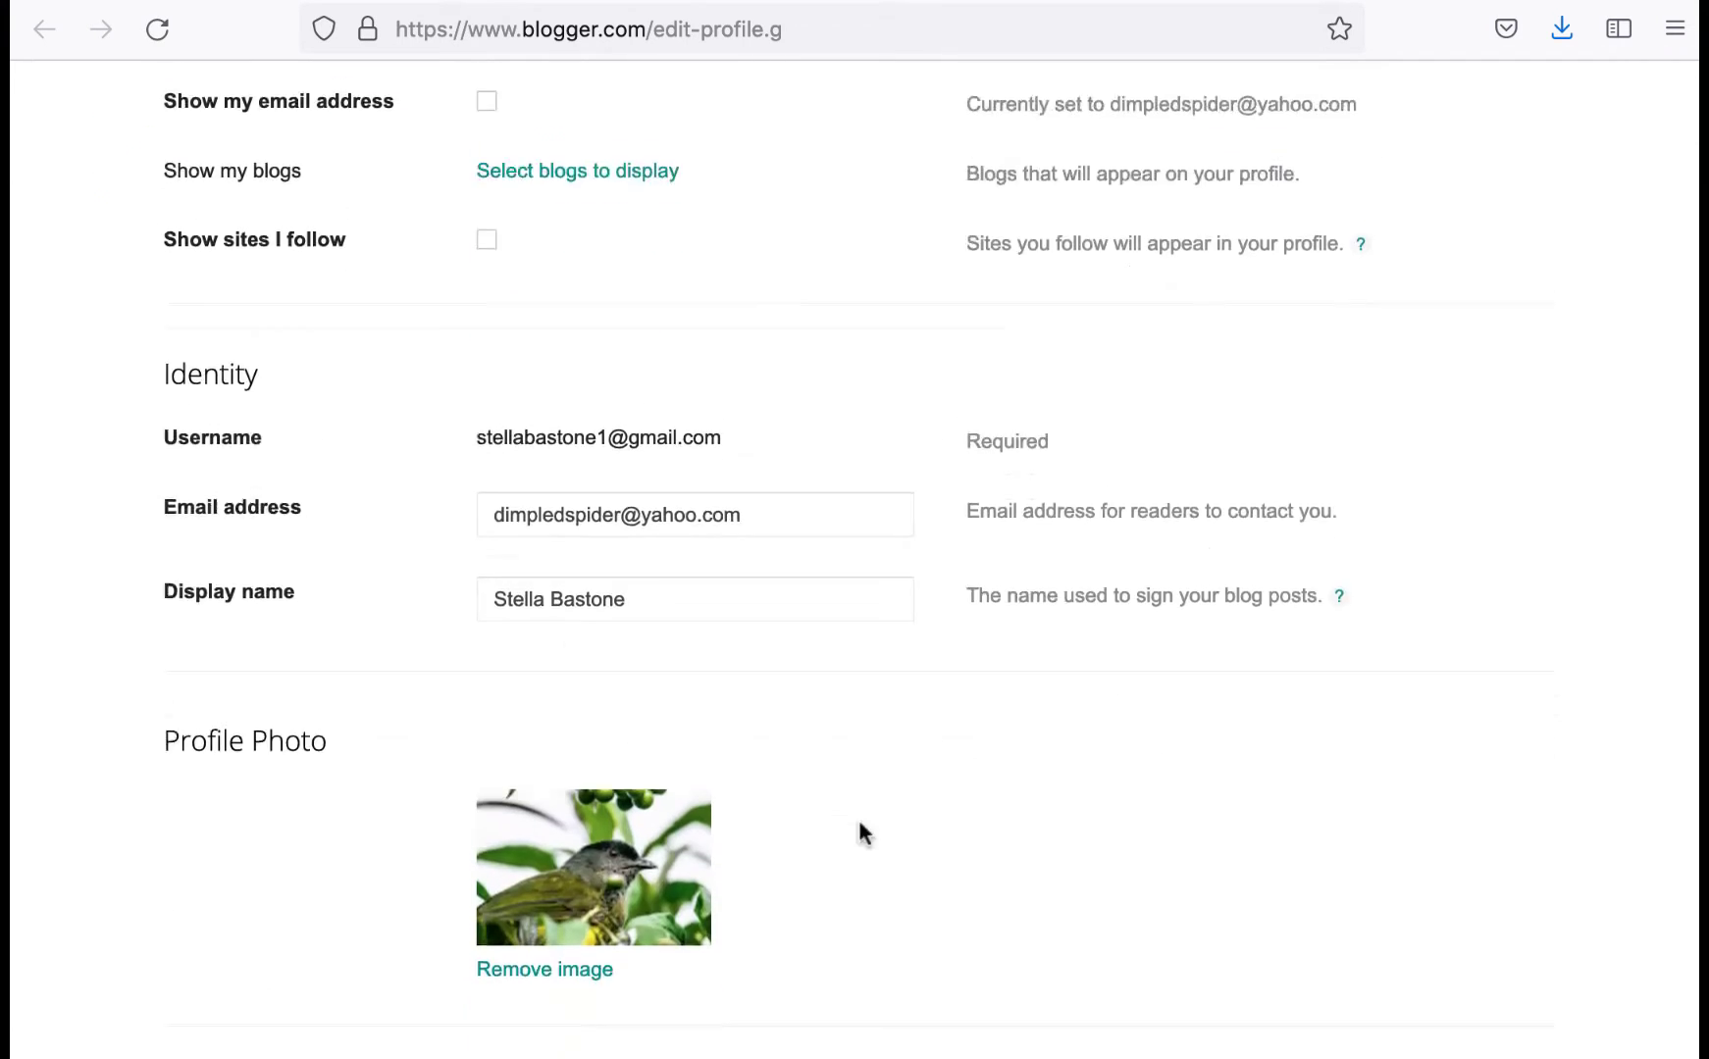
left_click(590, 708)
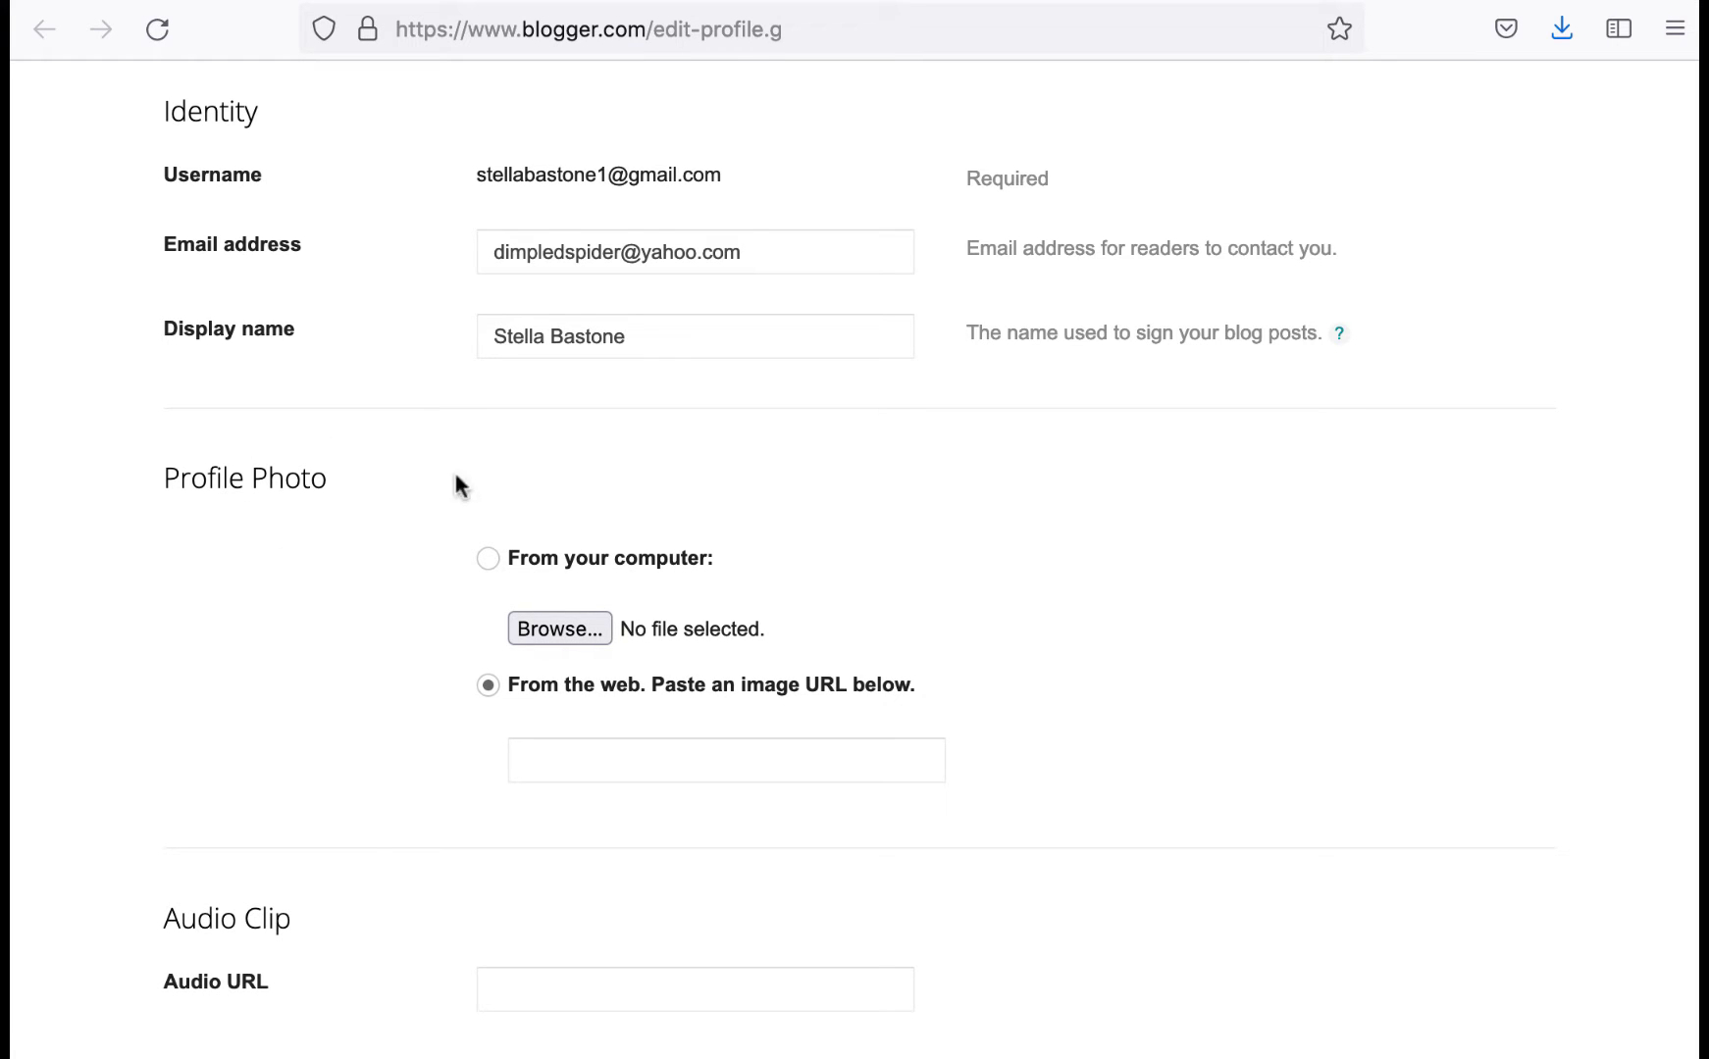
Step: Upload cardinal-delete.jpg from the Desktop as the new profile photo
left_click(537, 631)
scroll(876, 579, "down", 20)
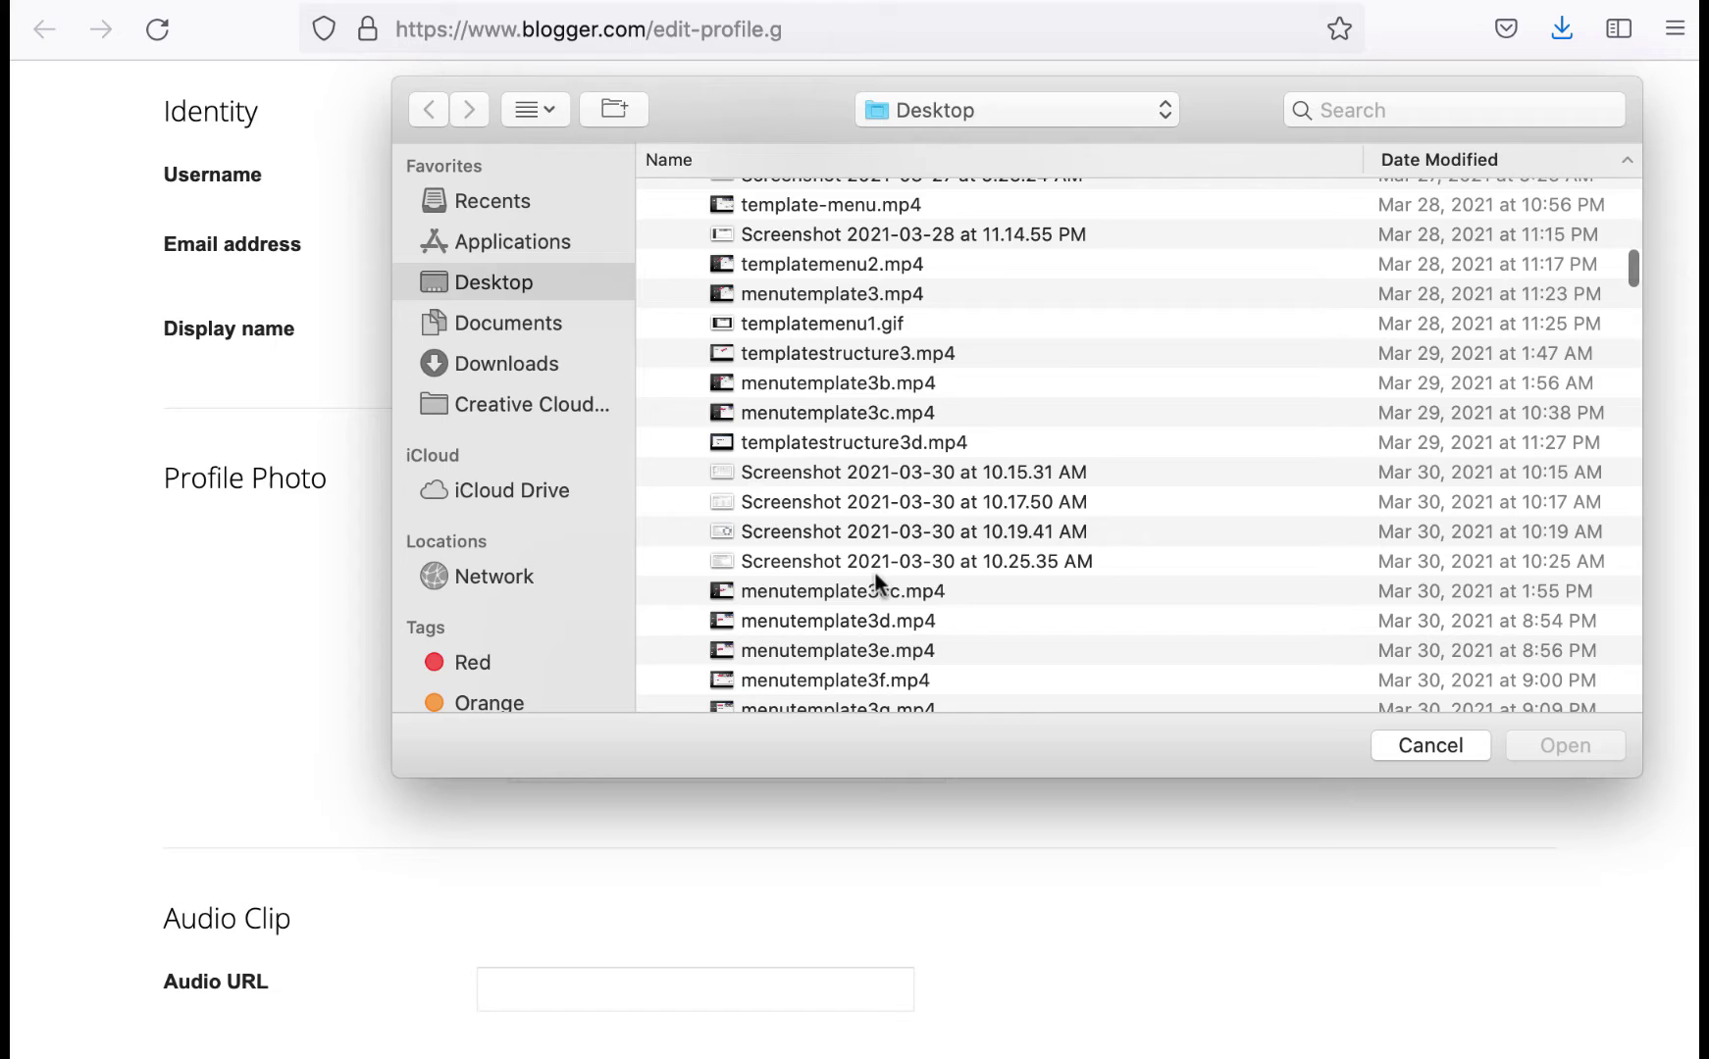
scroll(875, 573, "down", 10)
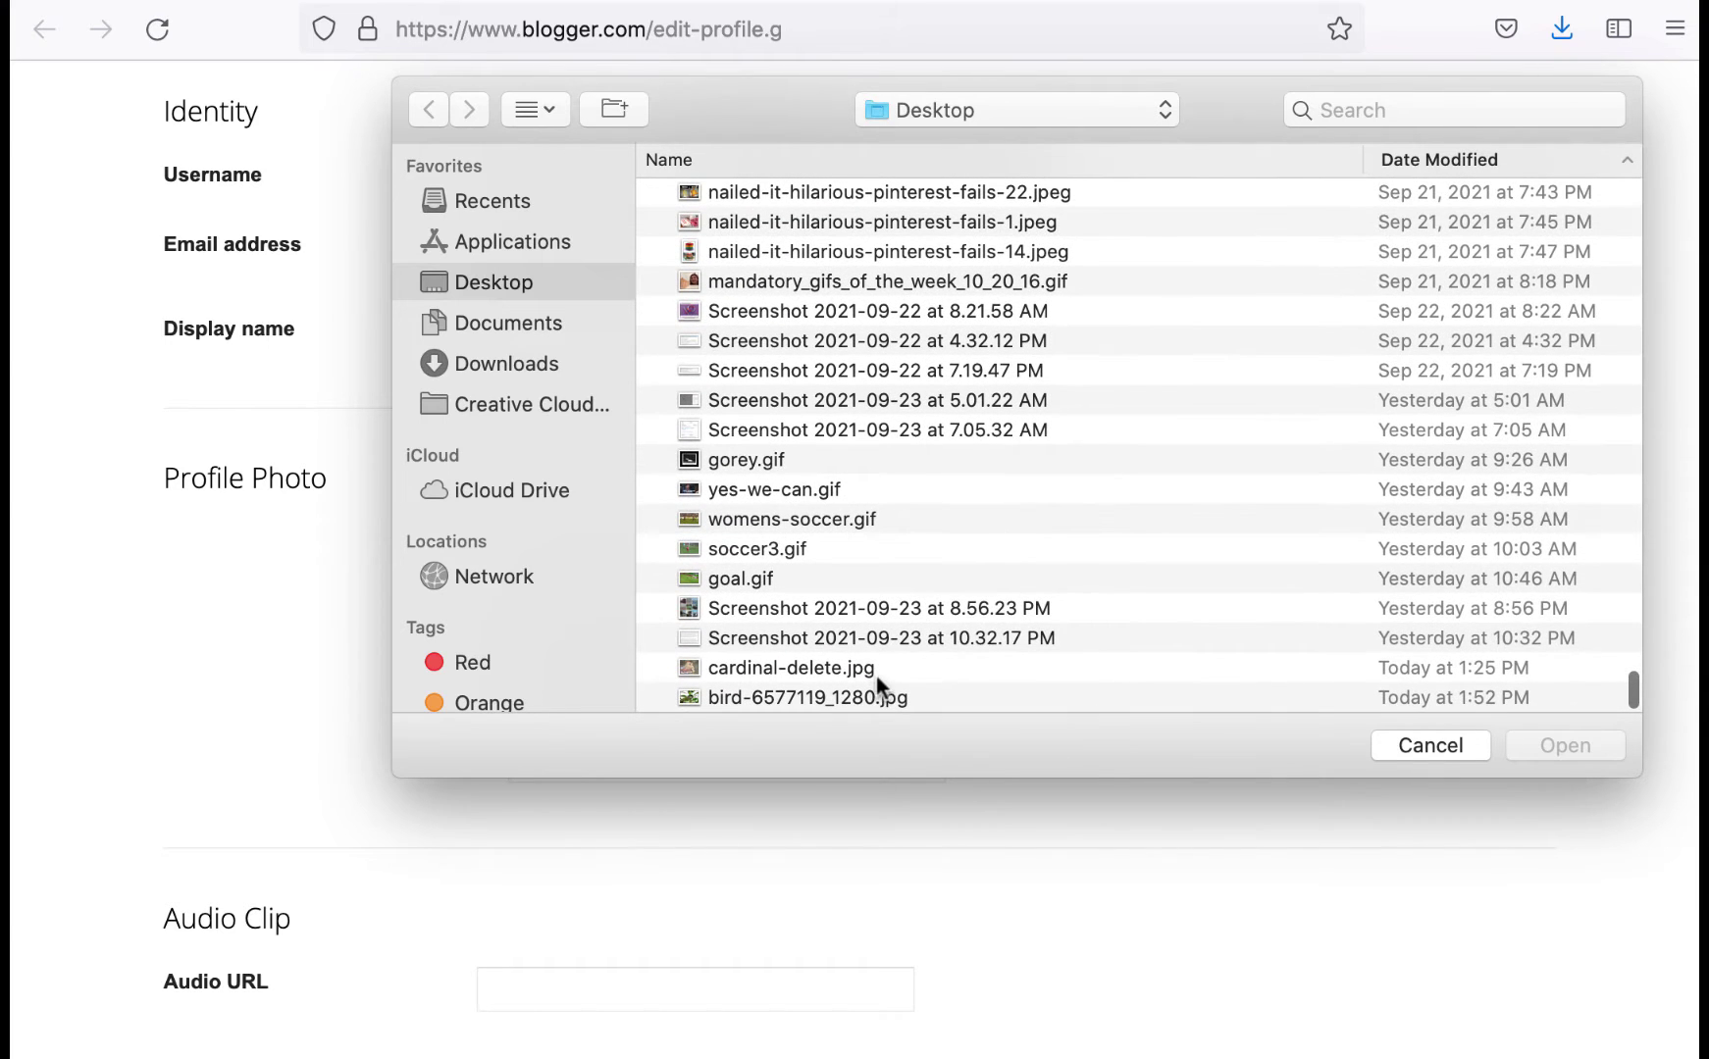
left_click(824, 669)
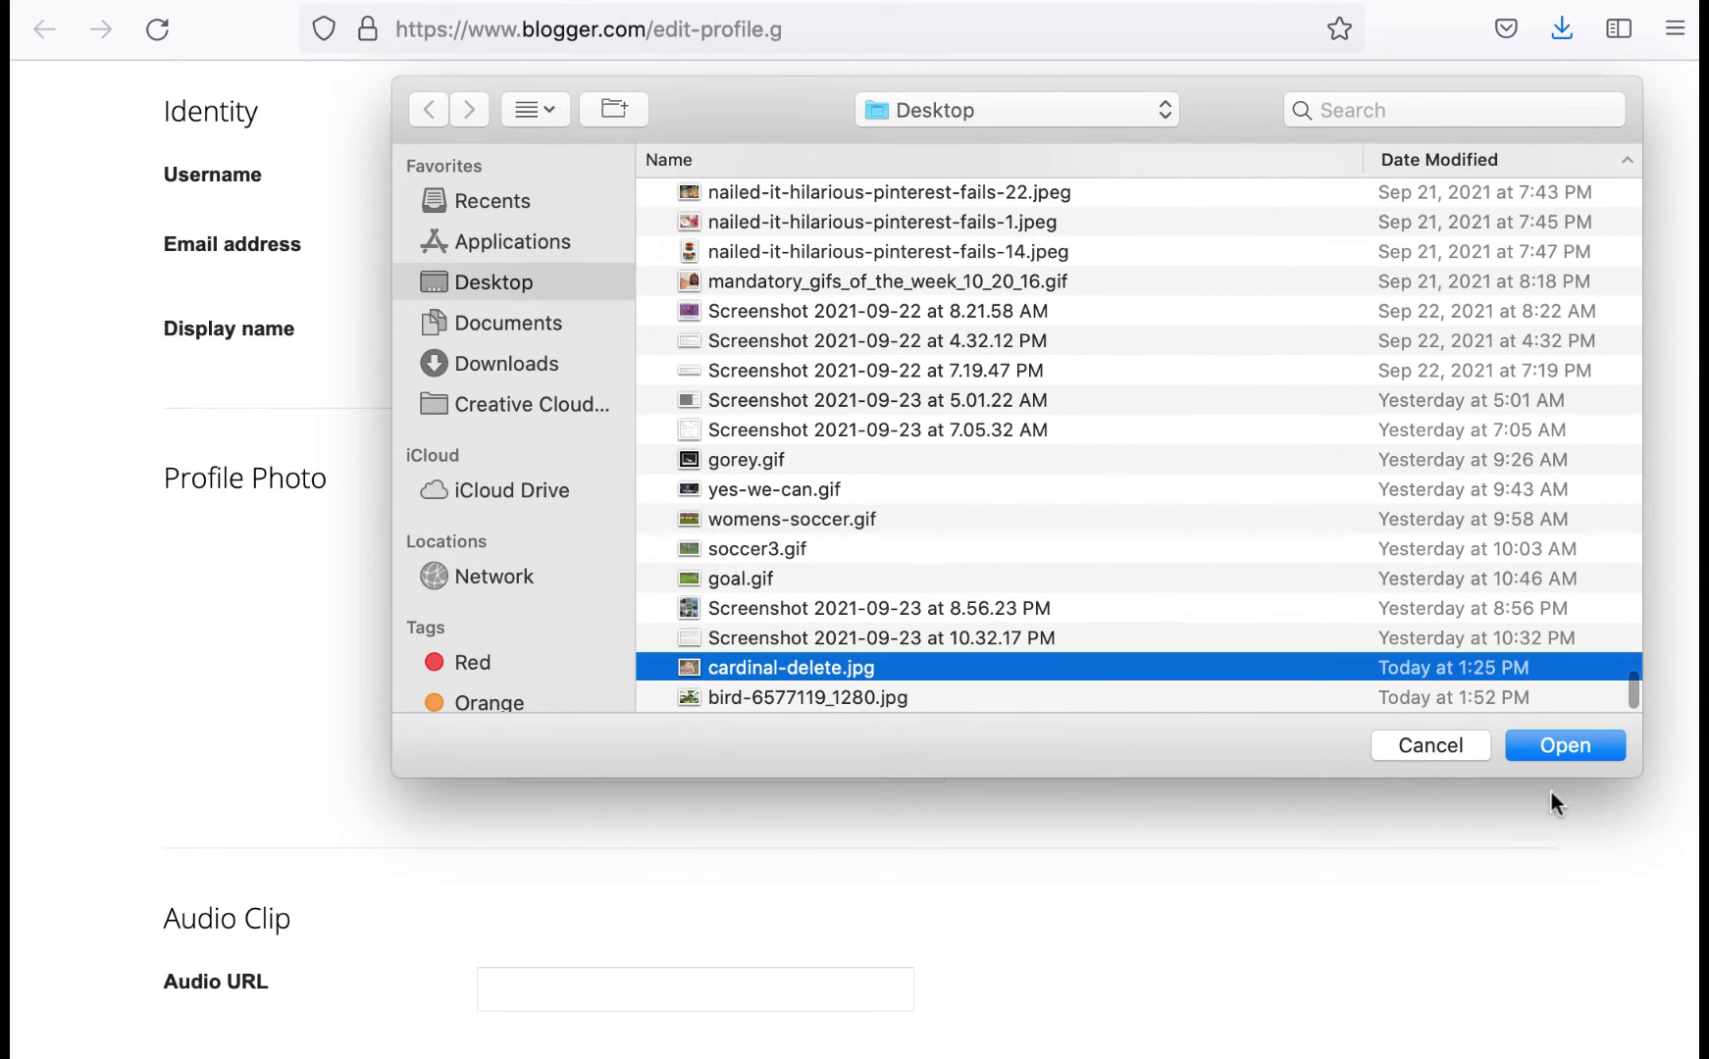
left_click(1519, 745)
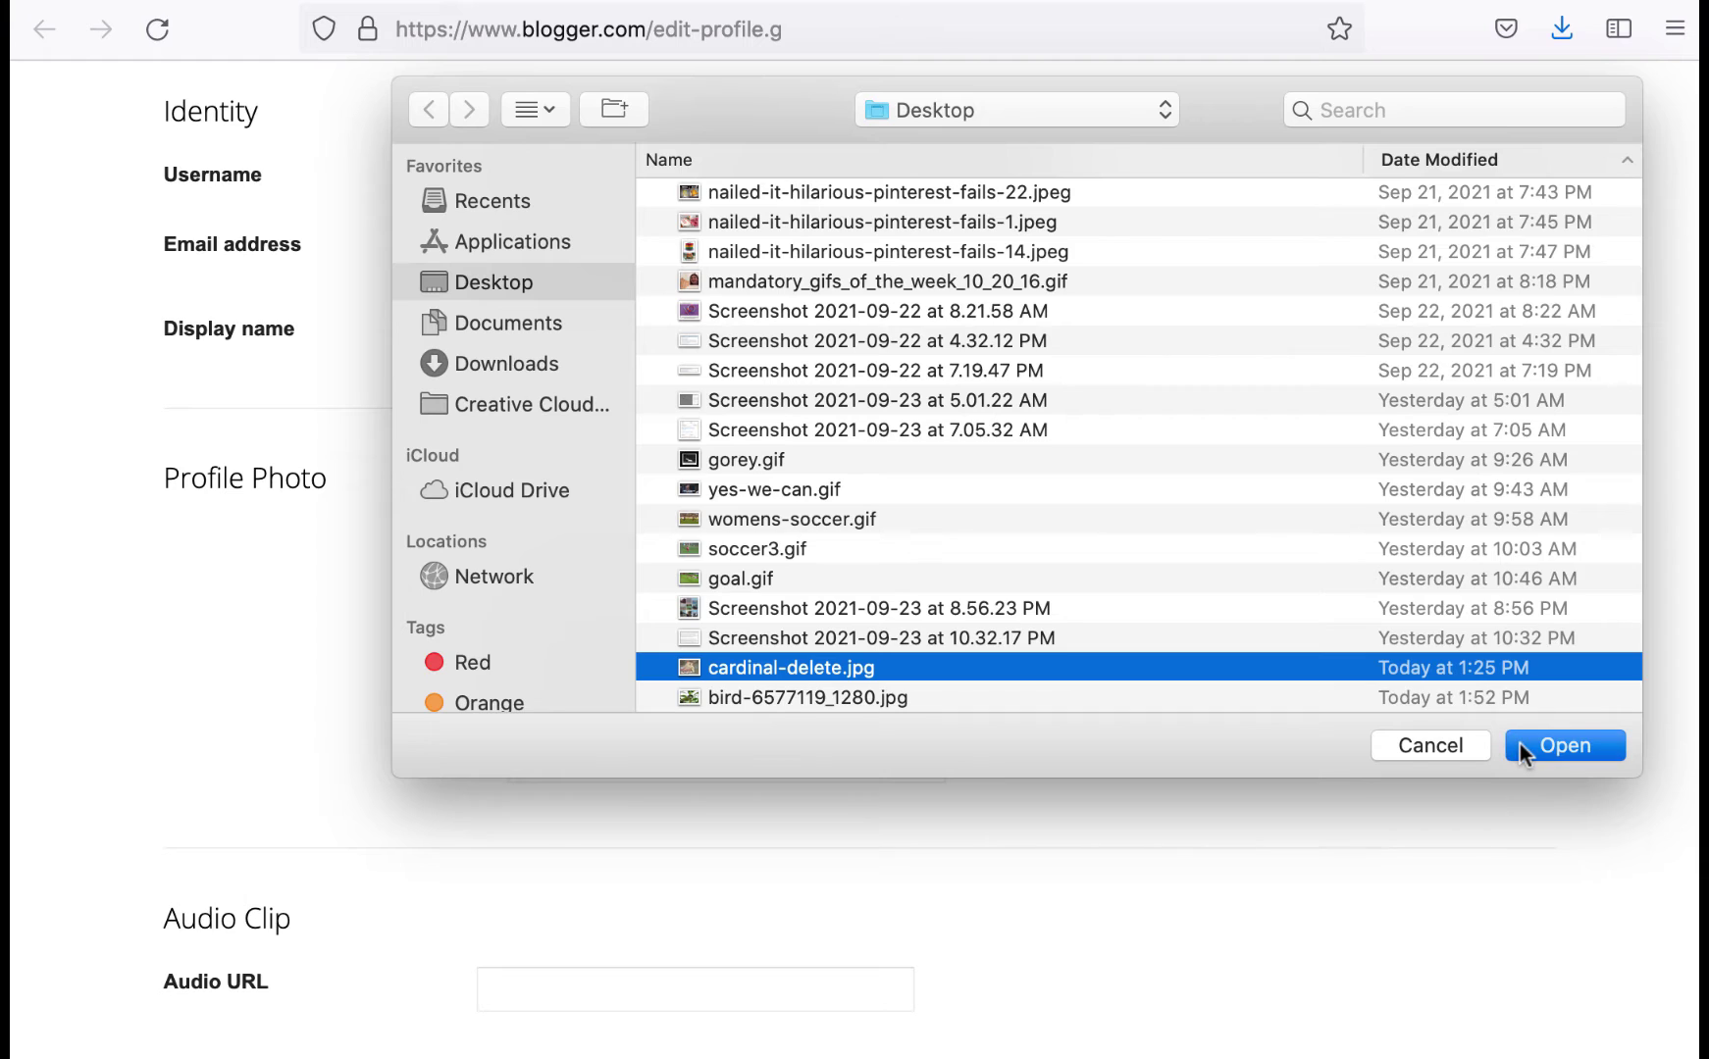
scroll(1284, 640, "down", 1)
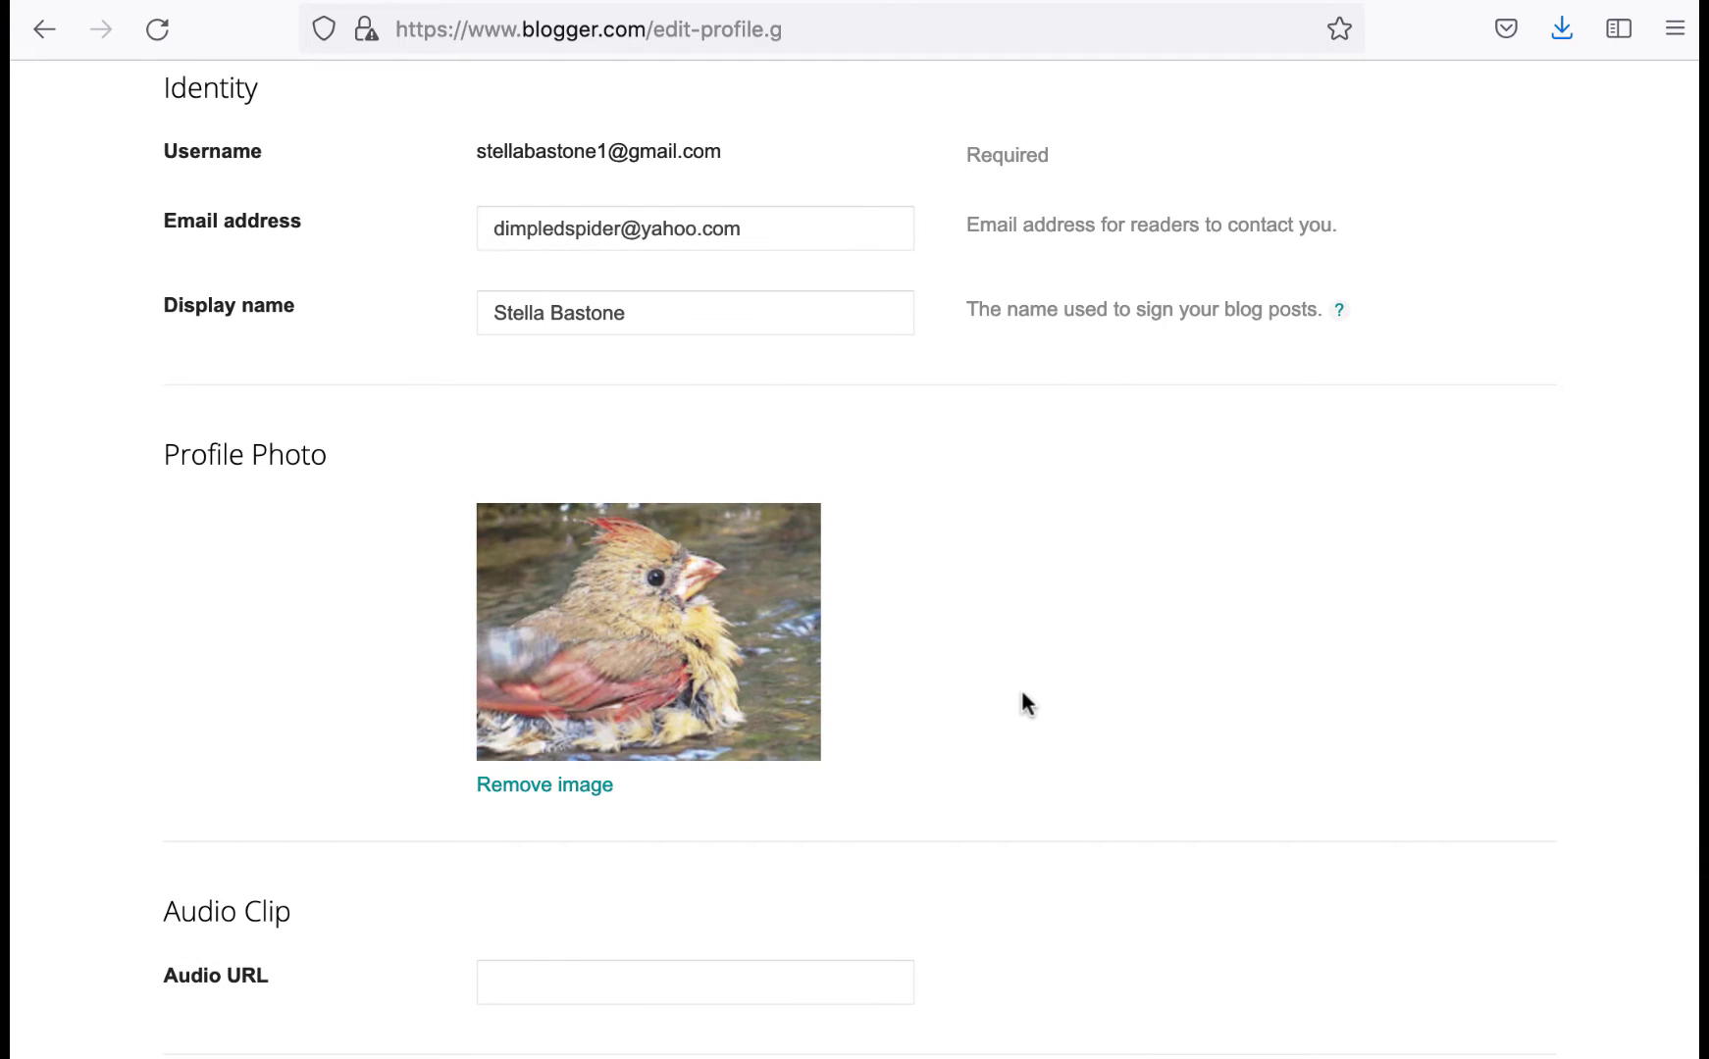
Step: Scroll to the bottom of Edit User Profile and save the cardinal photo change
scroll(1021, 691, "down", 15)
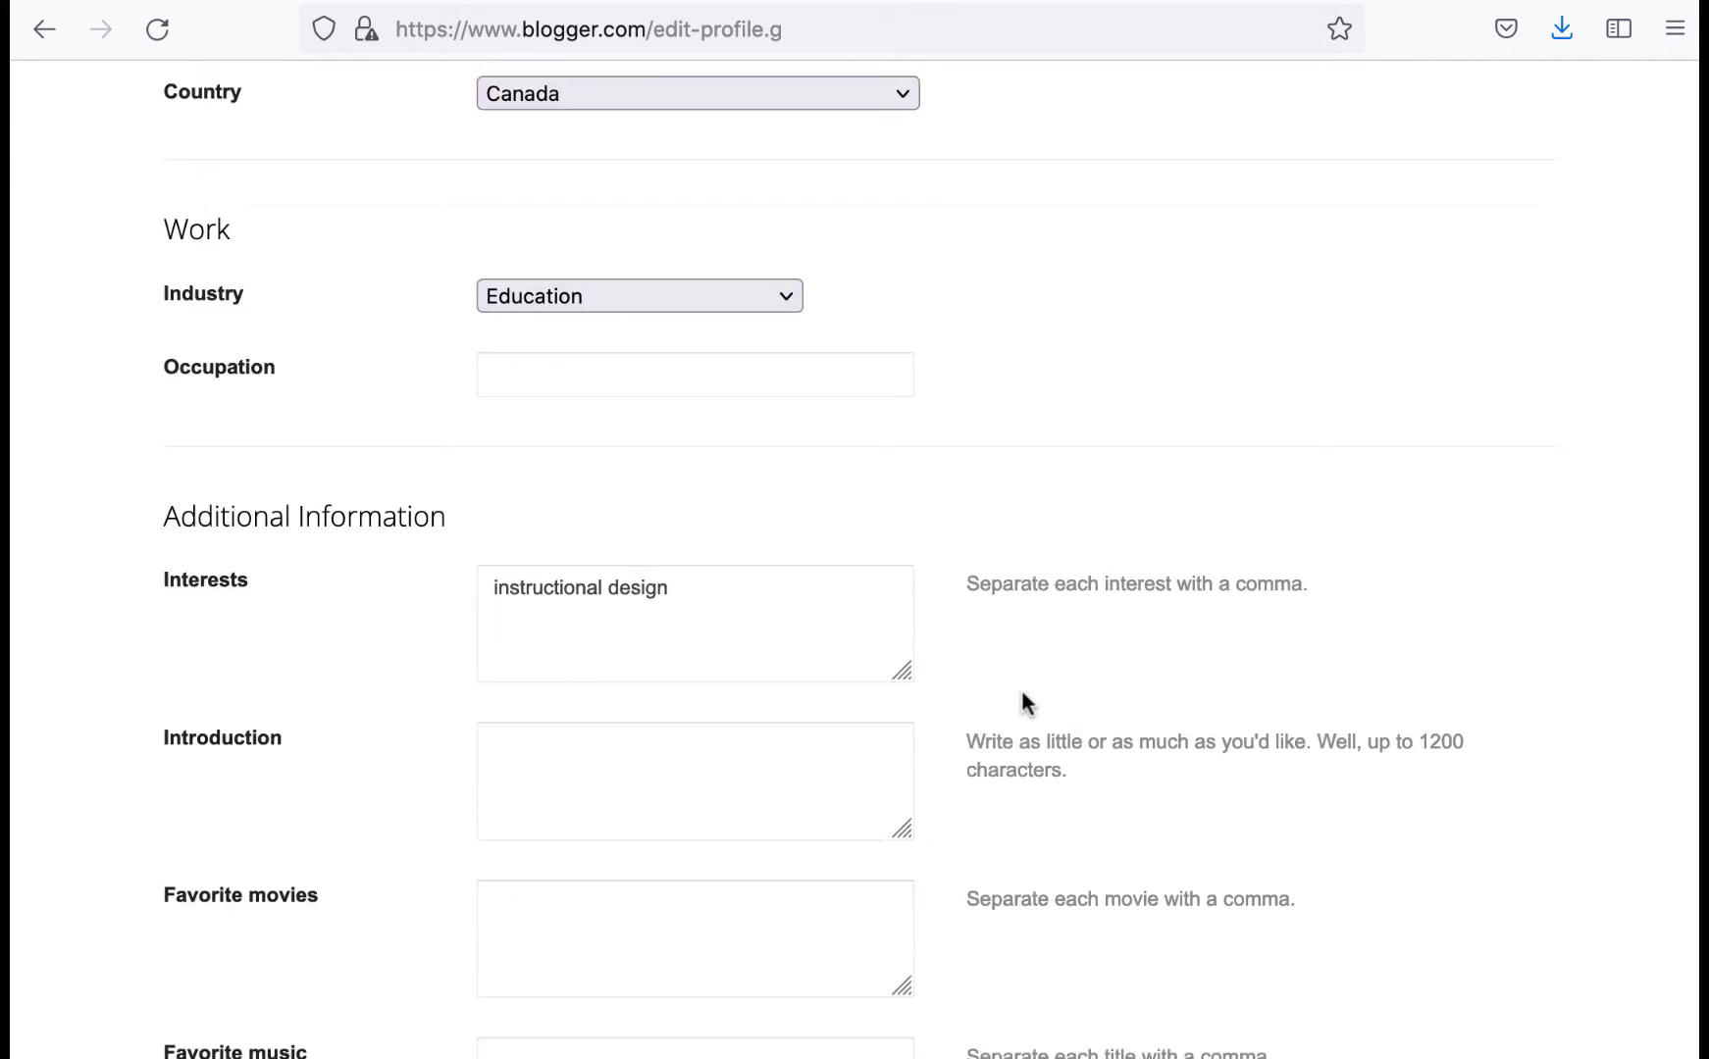
scroll(1021, 690, "down", 2)
scroll(767, 675, "down", 6)
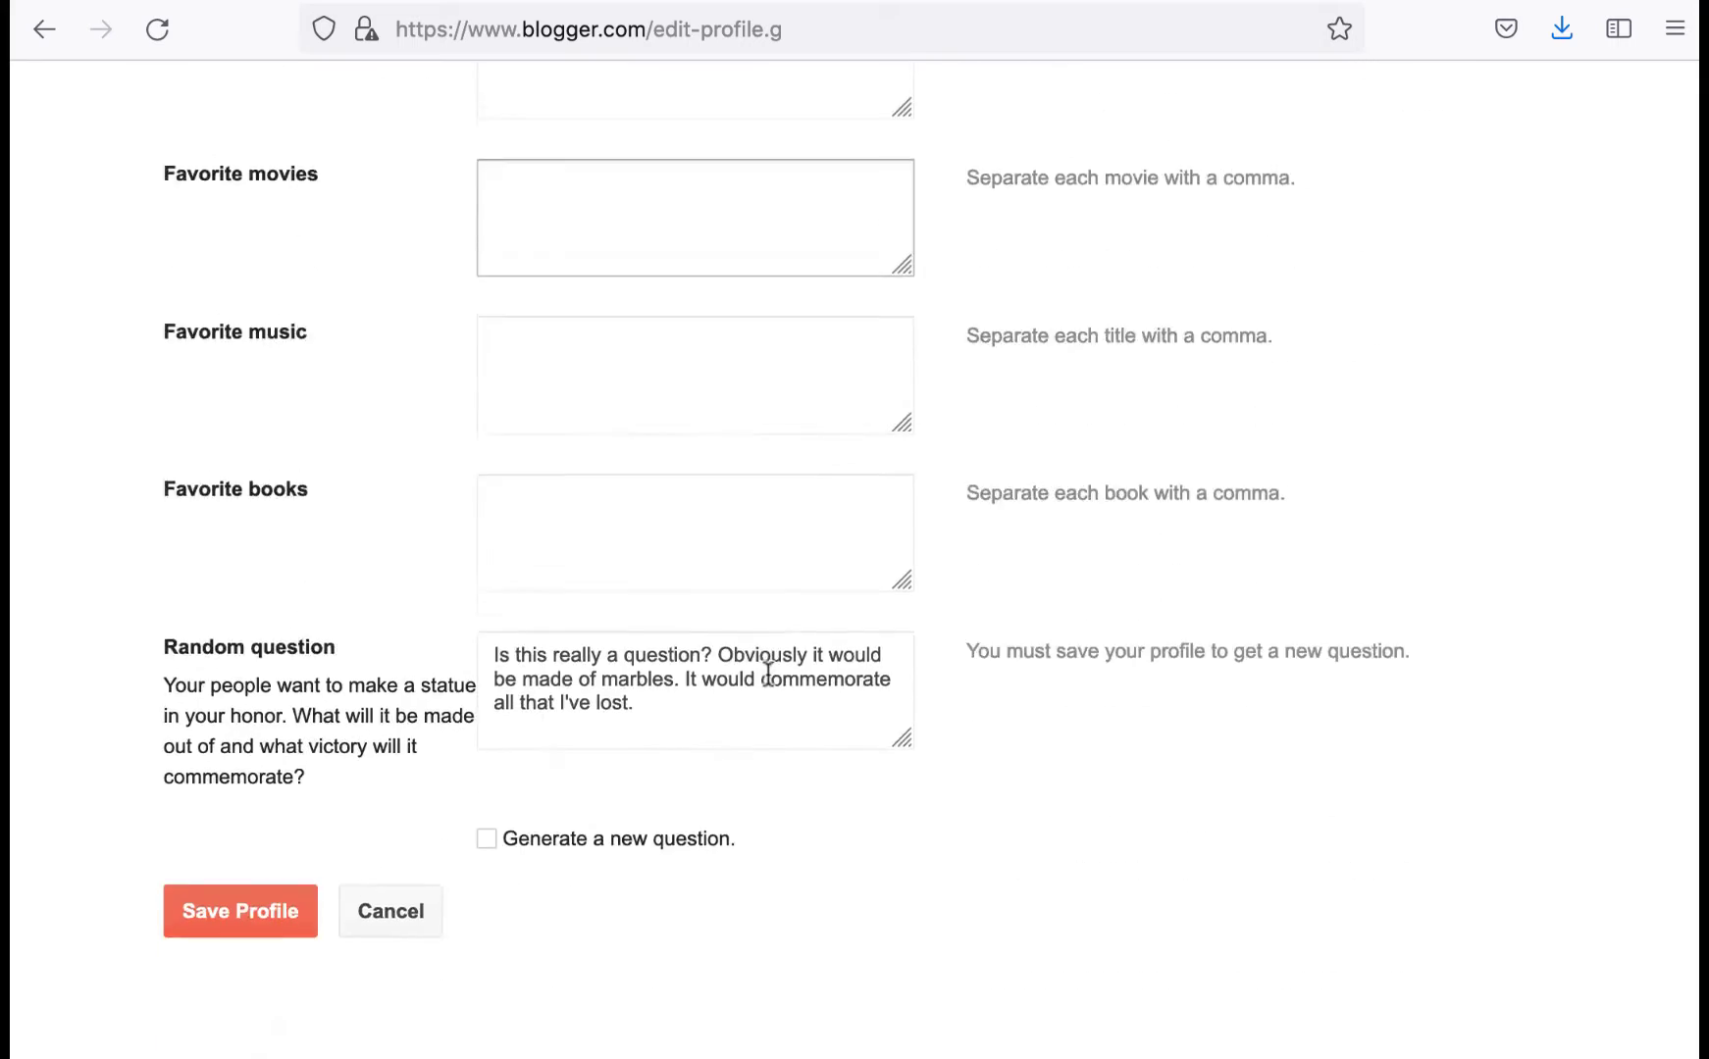
scroll(768, 674, "down", 4)
left_click(235, 541)
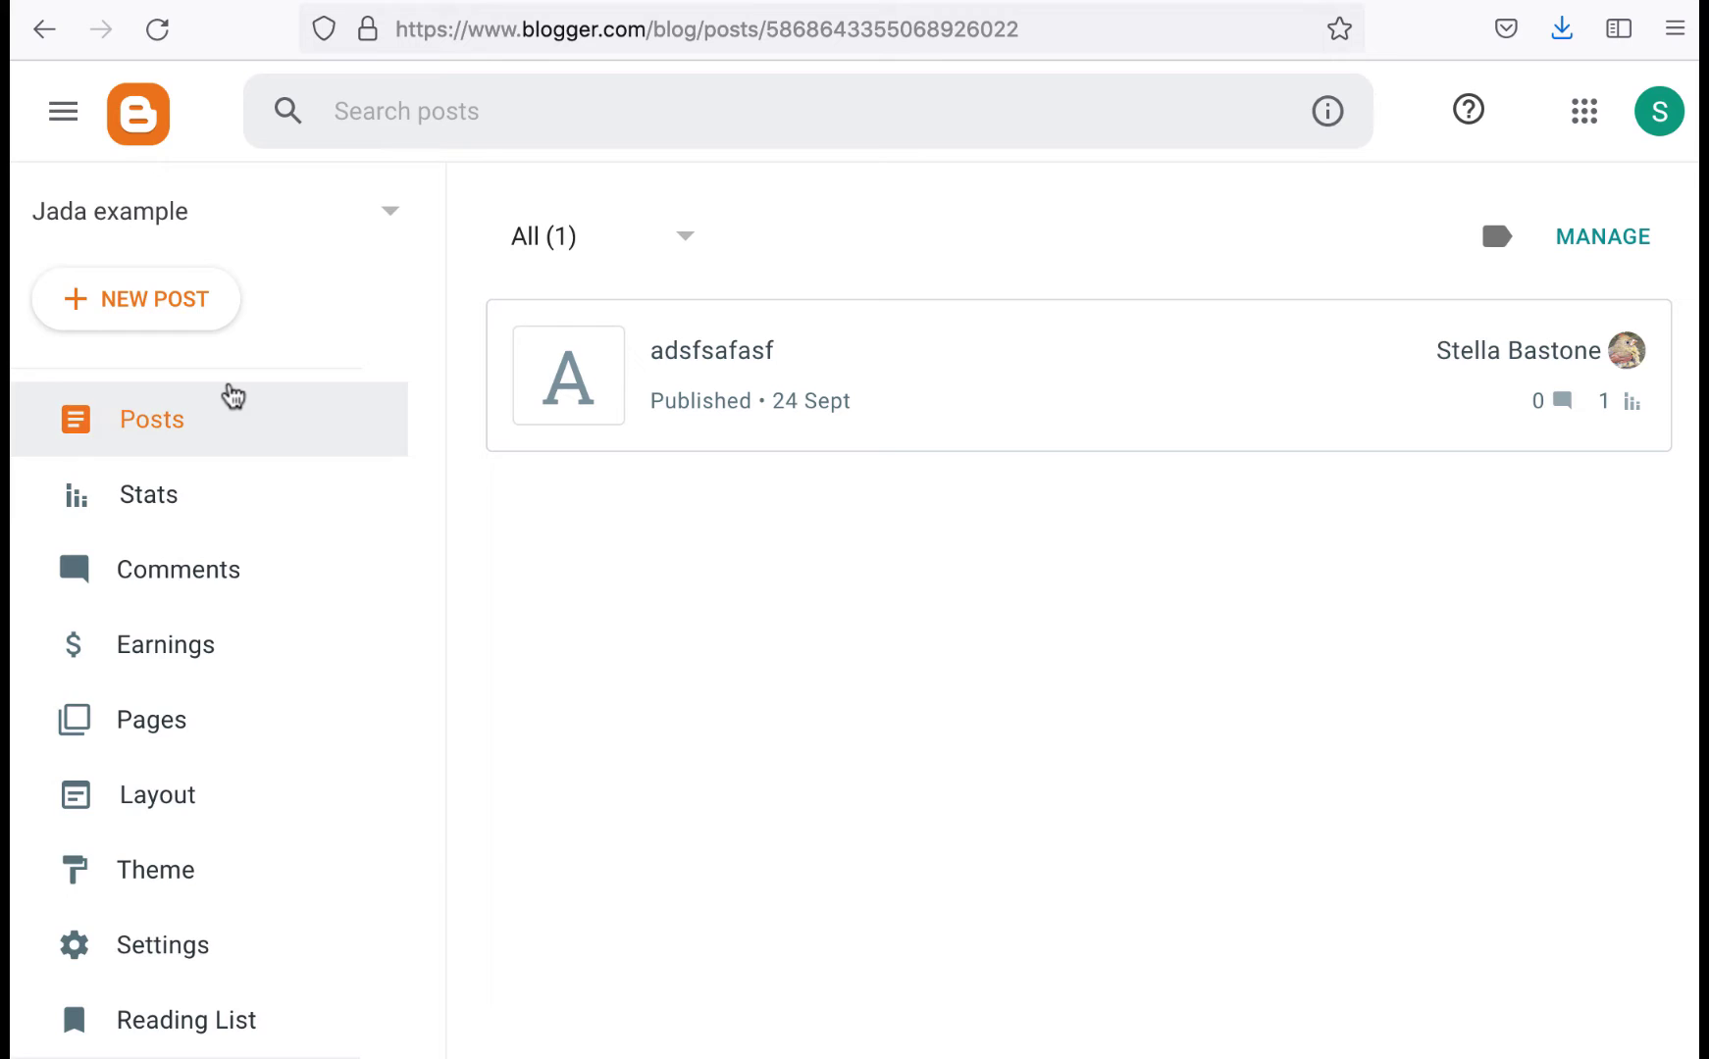
scroll(229, 392, "down", 5)
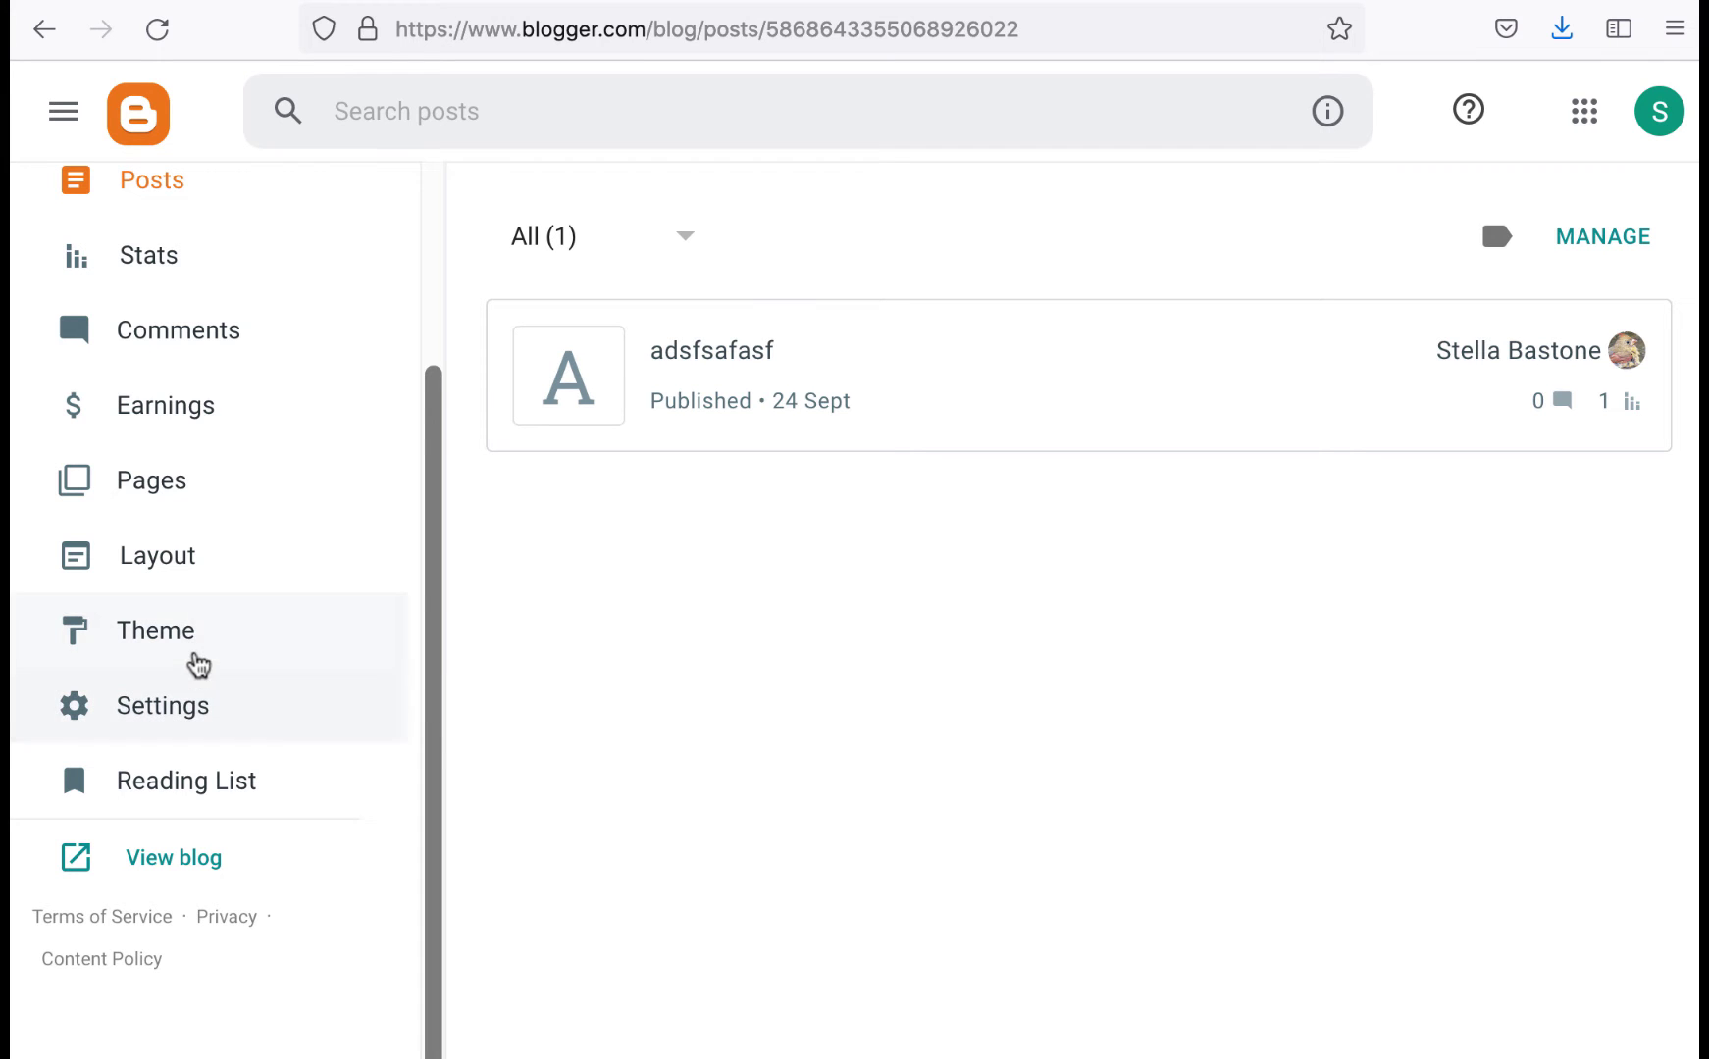
Step: Browse the Theme gallery down to Contempo and bring up the Light variant's details
left_click(181, 637)
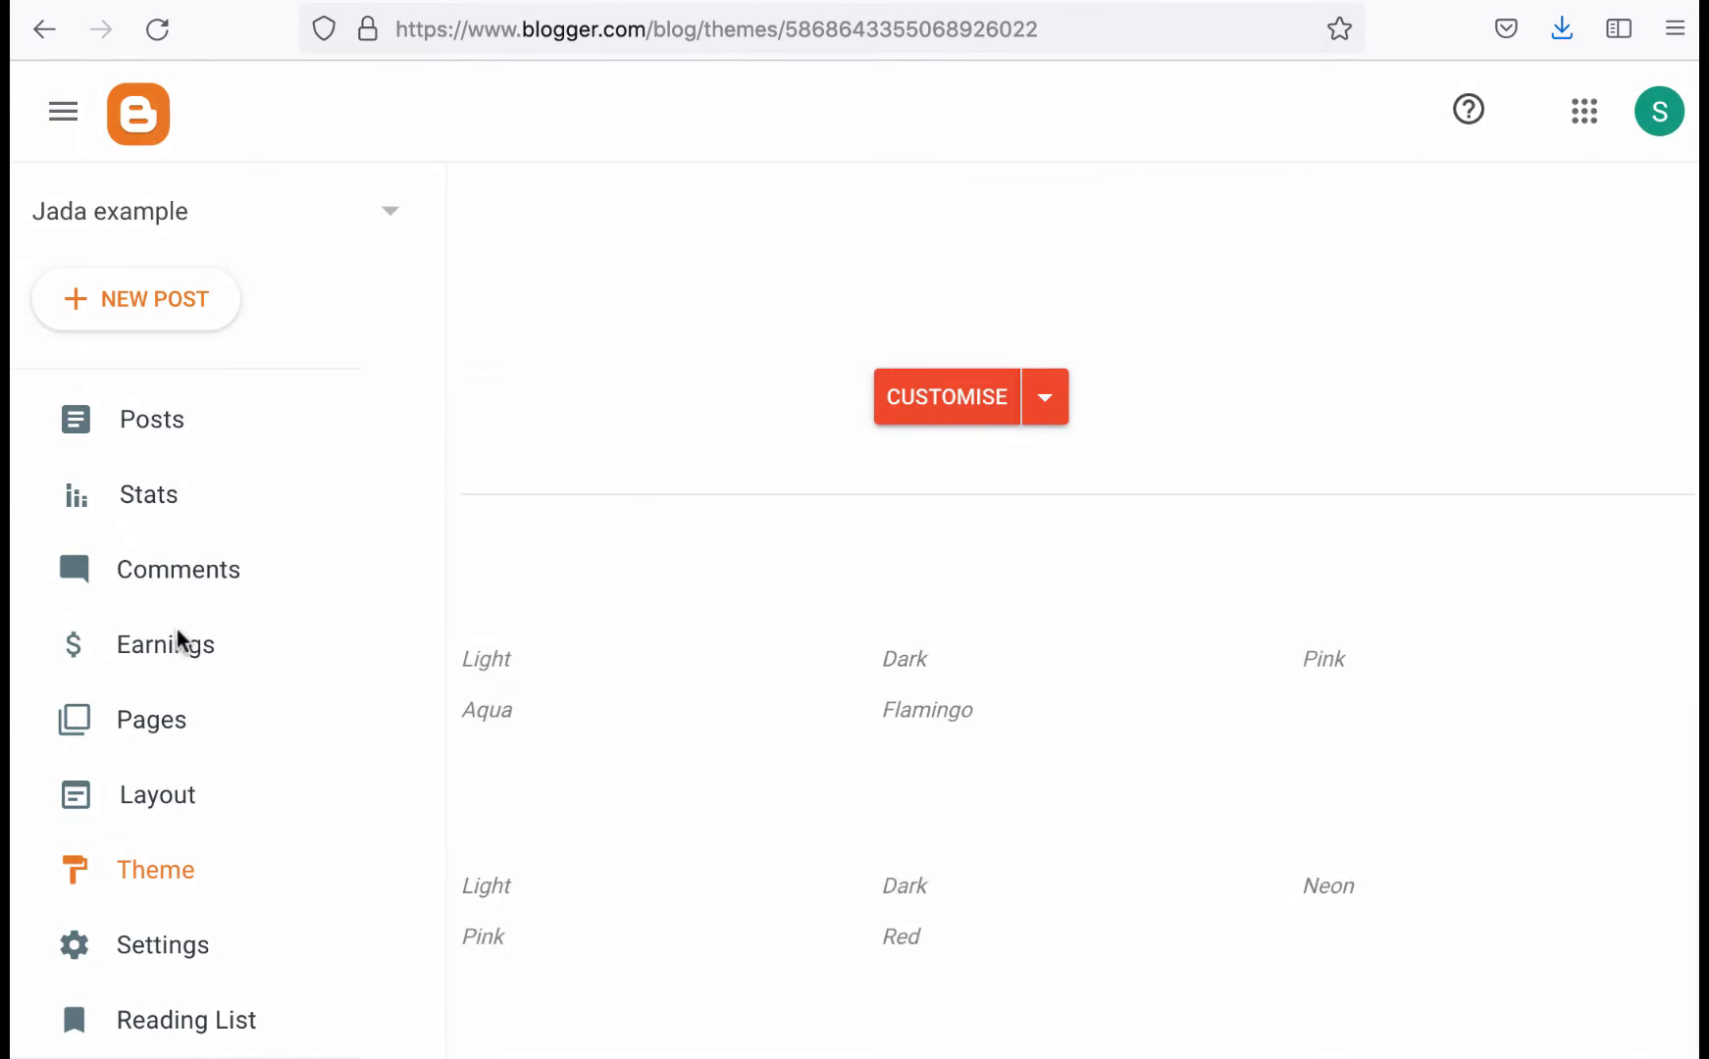
scroll(934, 733, "down", 3)
scroll(935, 733, "down", 3)
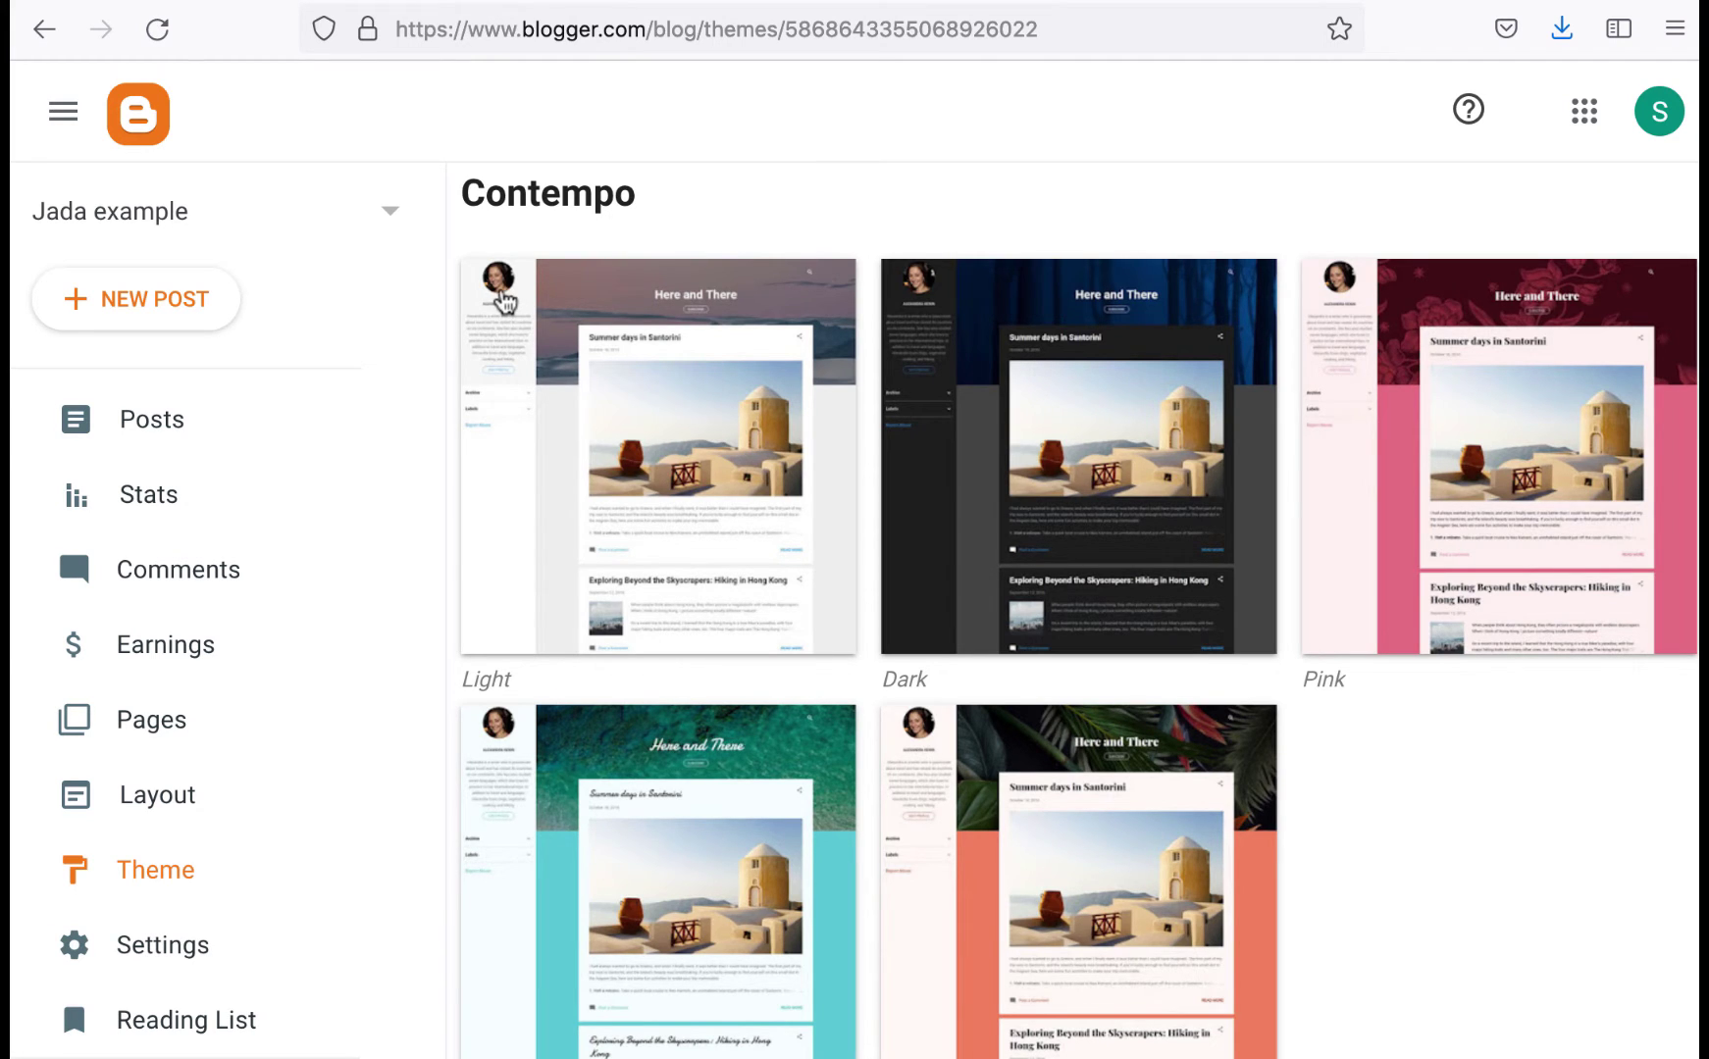
left_click(603, 488)
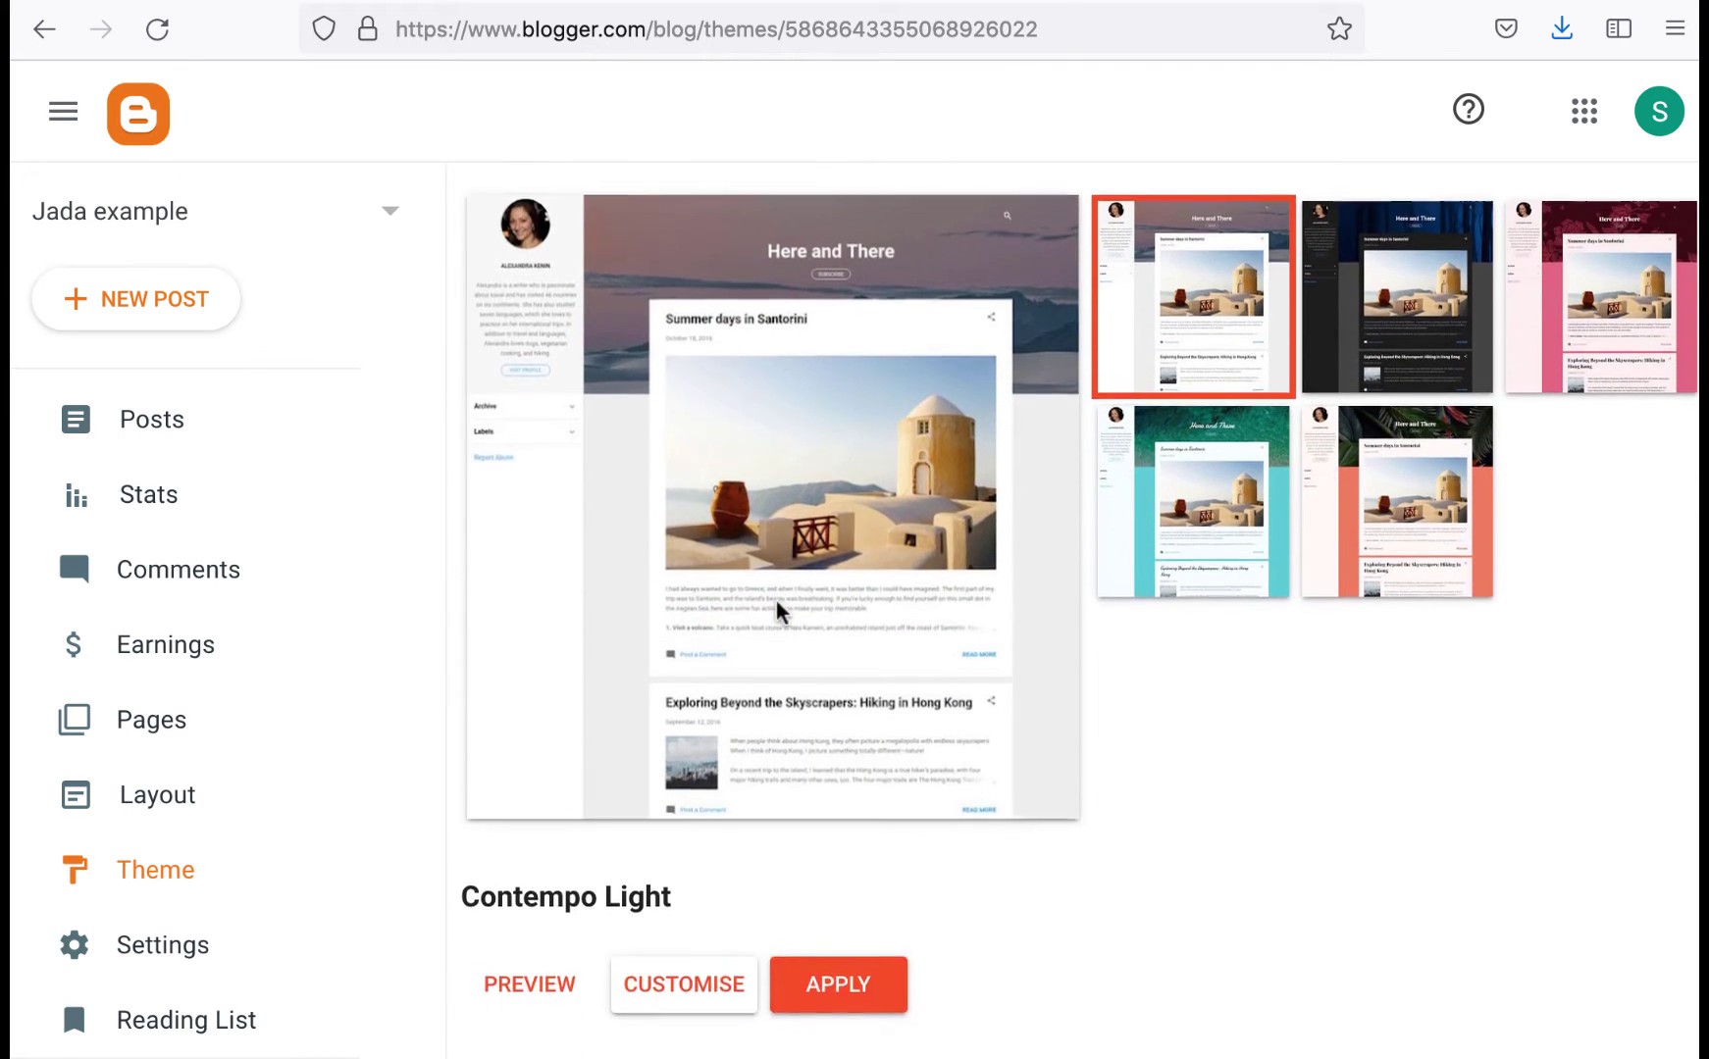
Step: Apply Contempo Light without backing up the old theme, then view the live blog
left_click(827, 834)
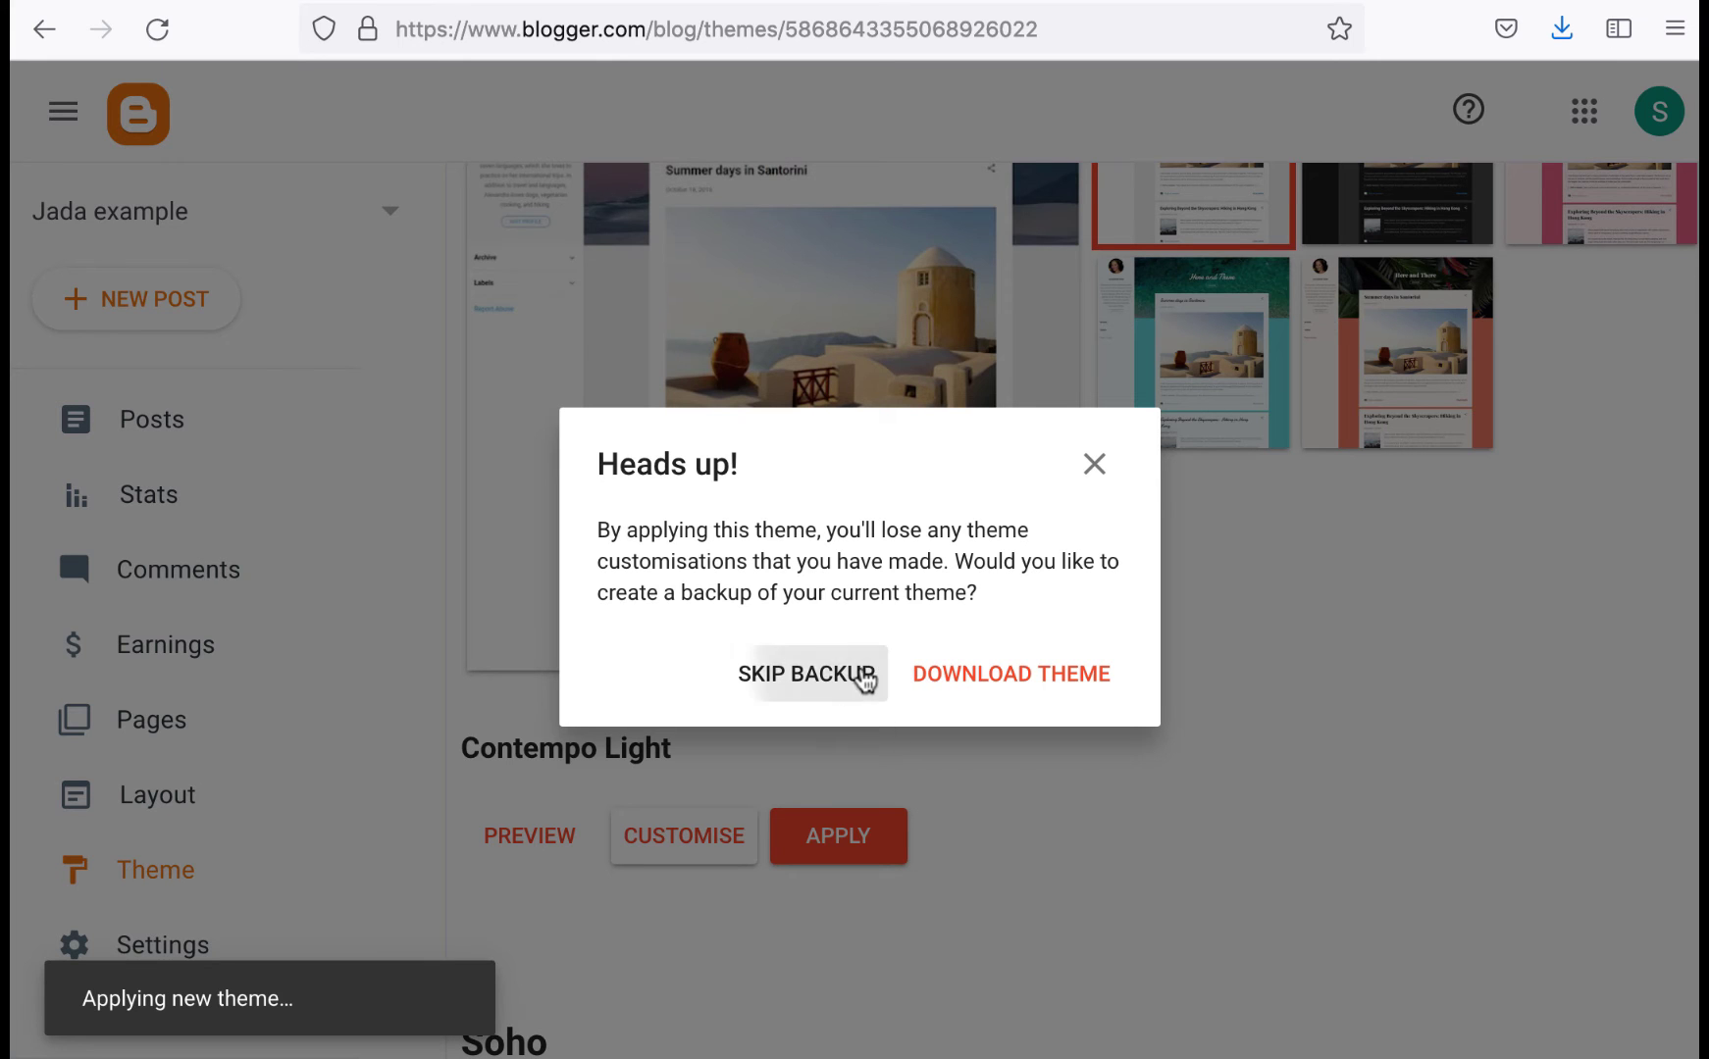
left_click(863, 676)
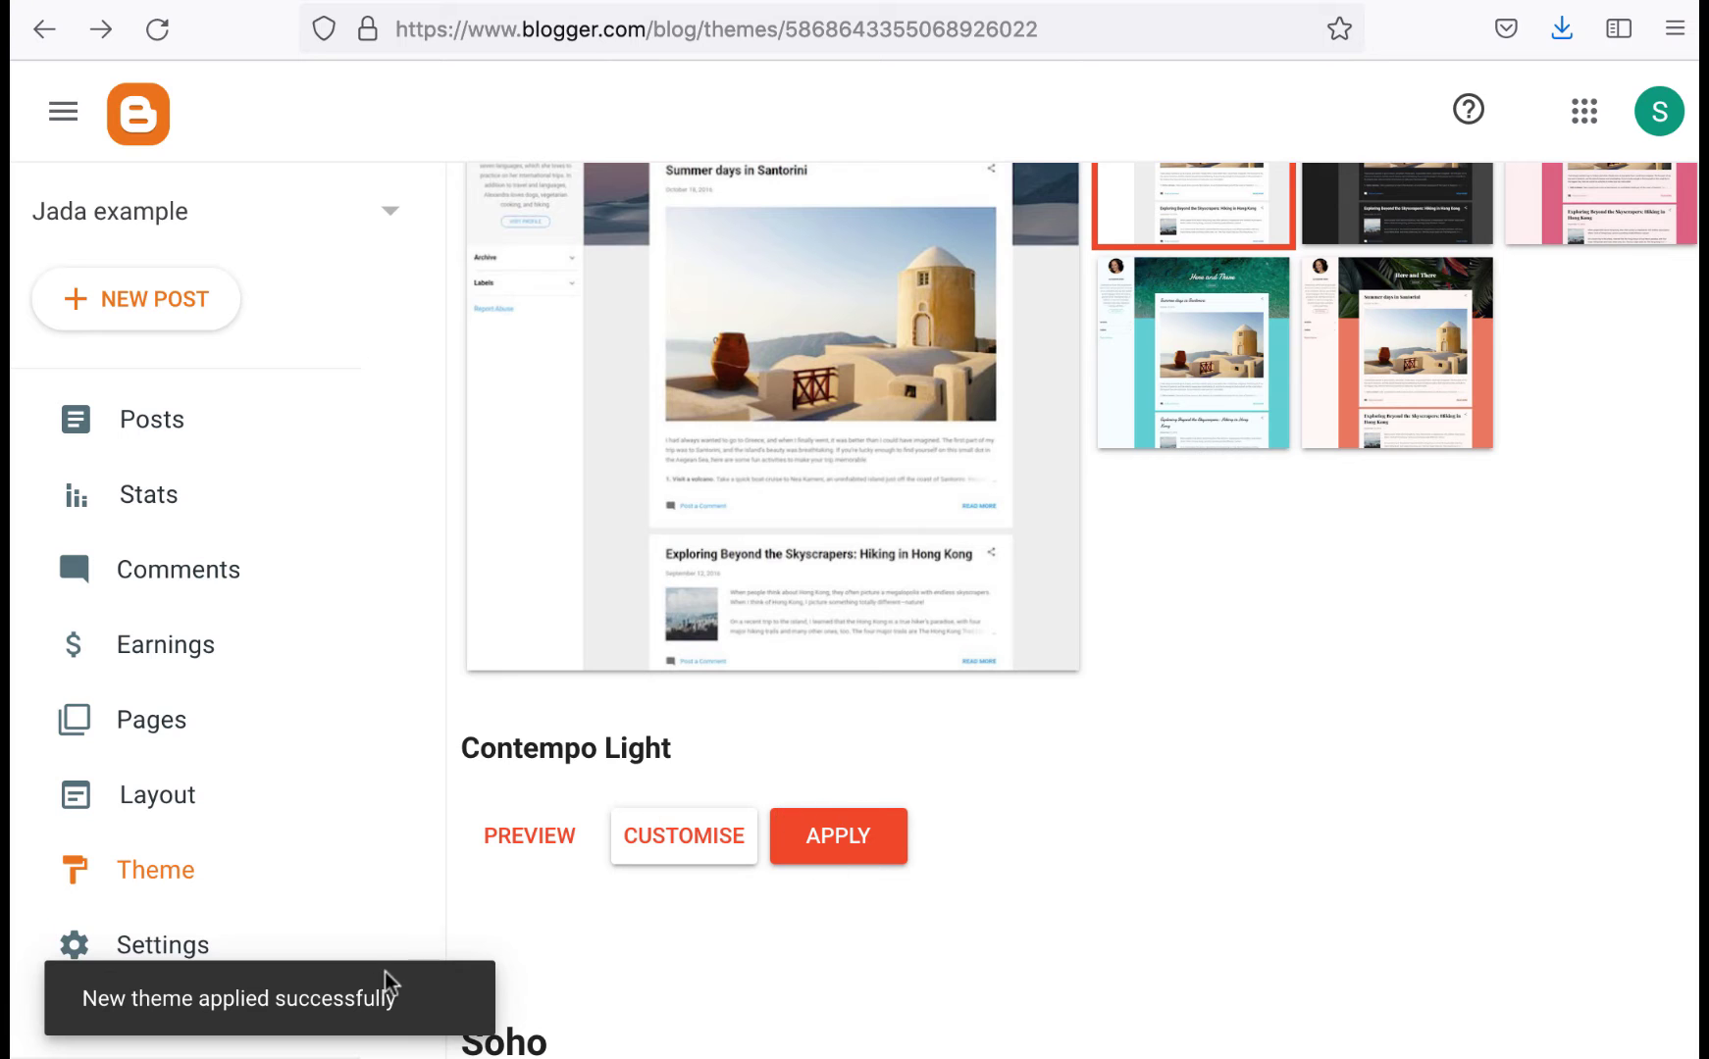
scroll(274, 644, "down", 3)
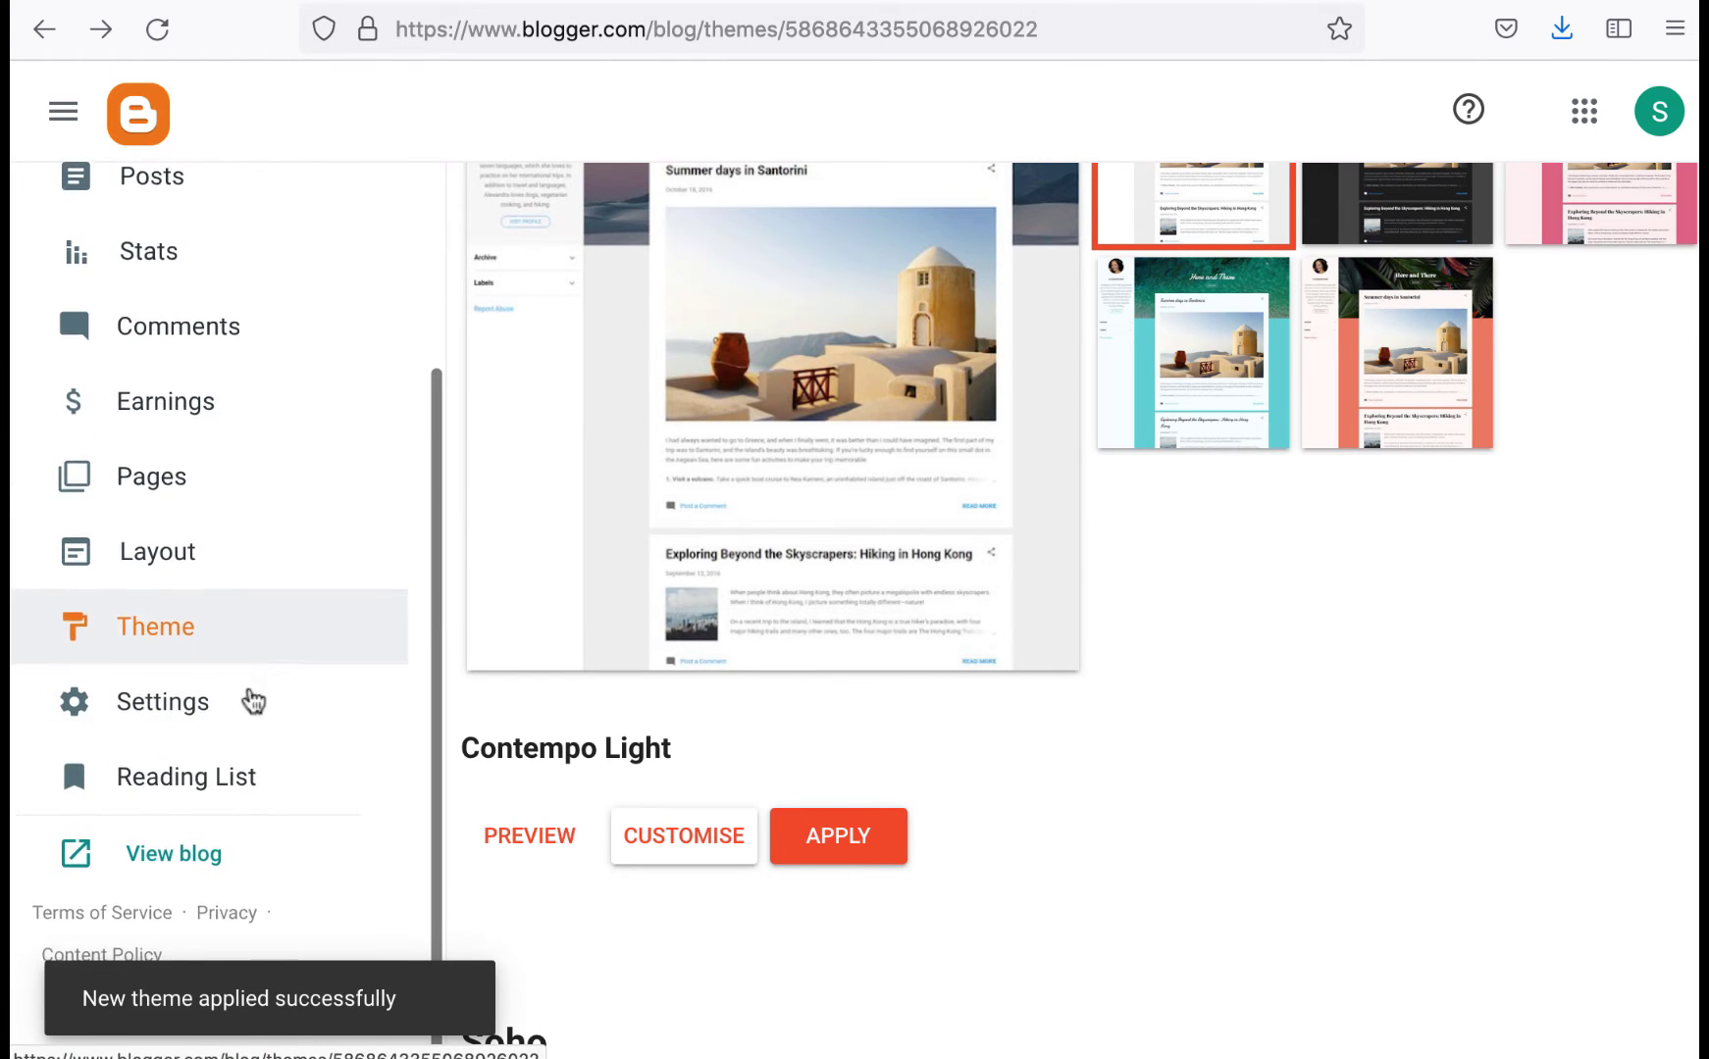
left_click(168, 871)
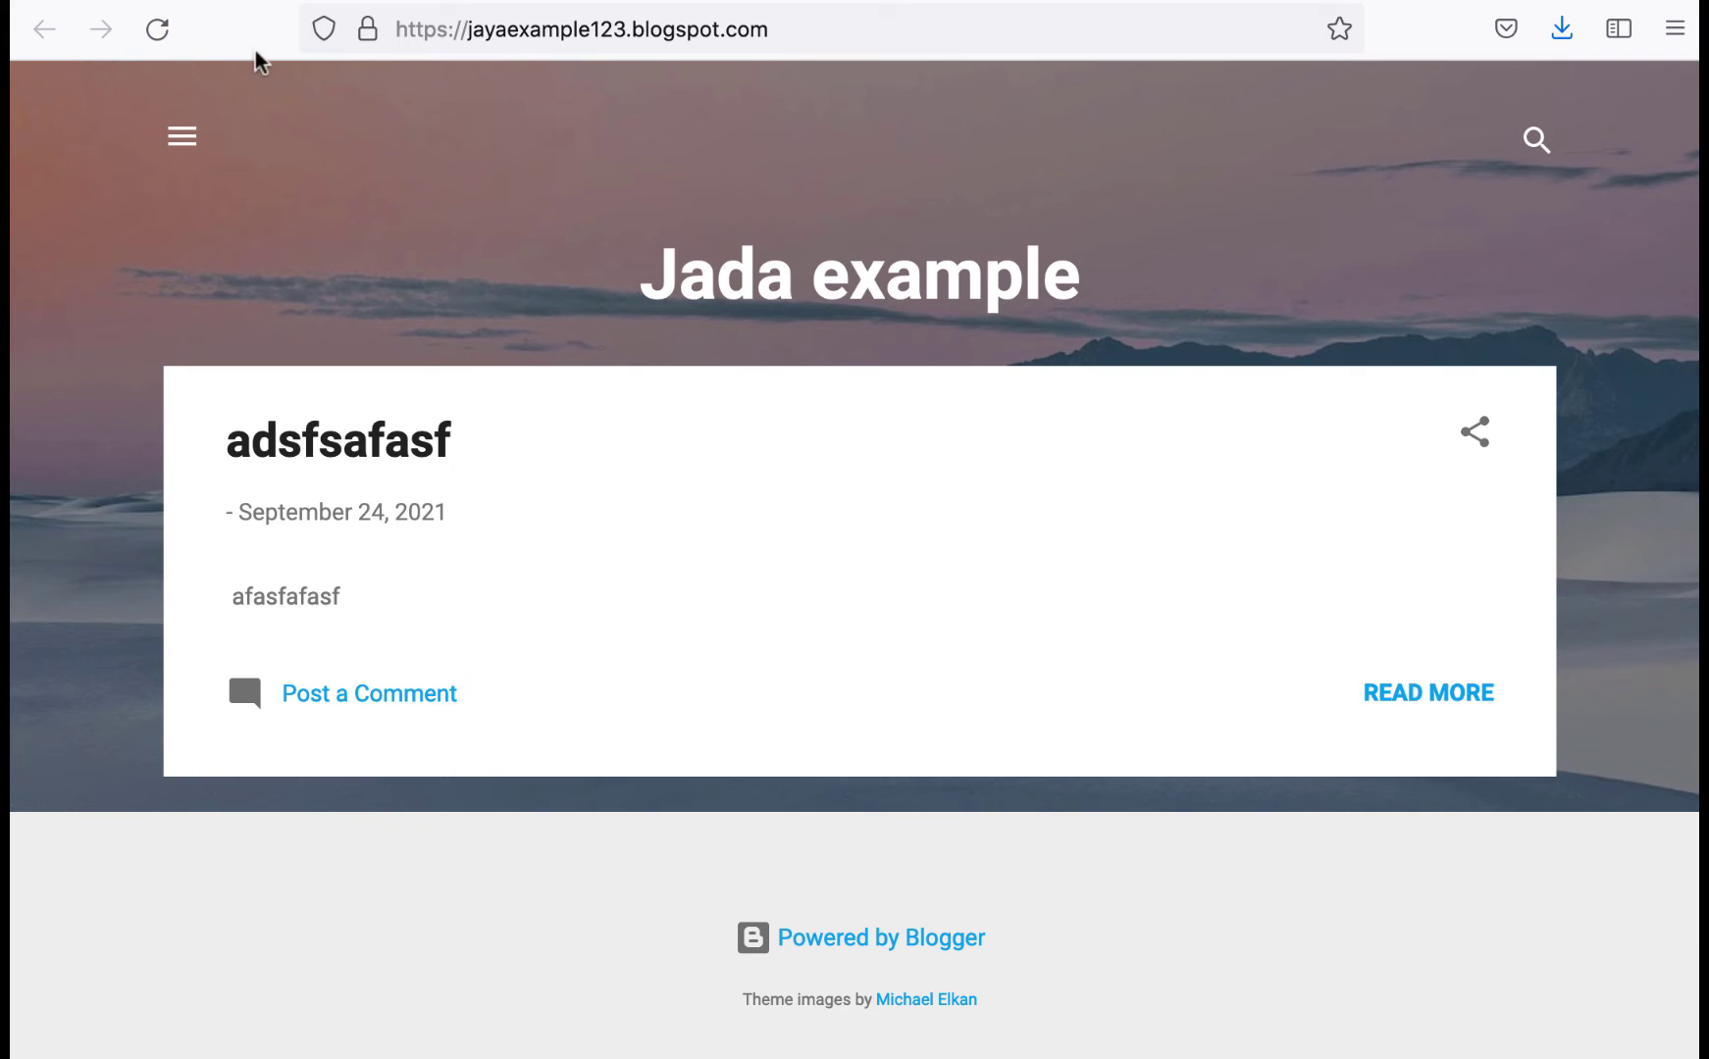
Step: Open and close the live blog's side panel, then close the tab to return to Theme
left_click(181, 140)
left_click(482, 148)
key("ctrl+w")
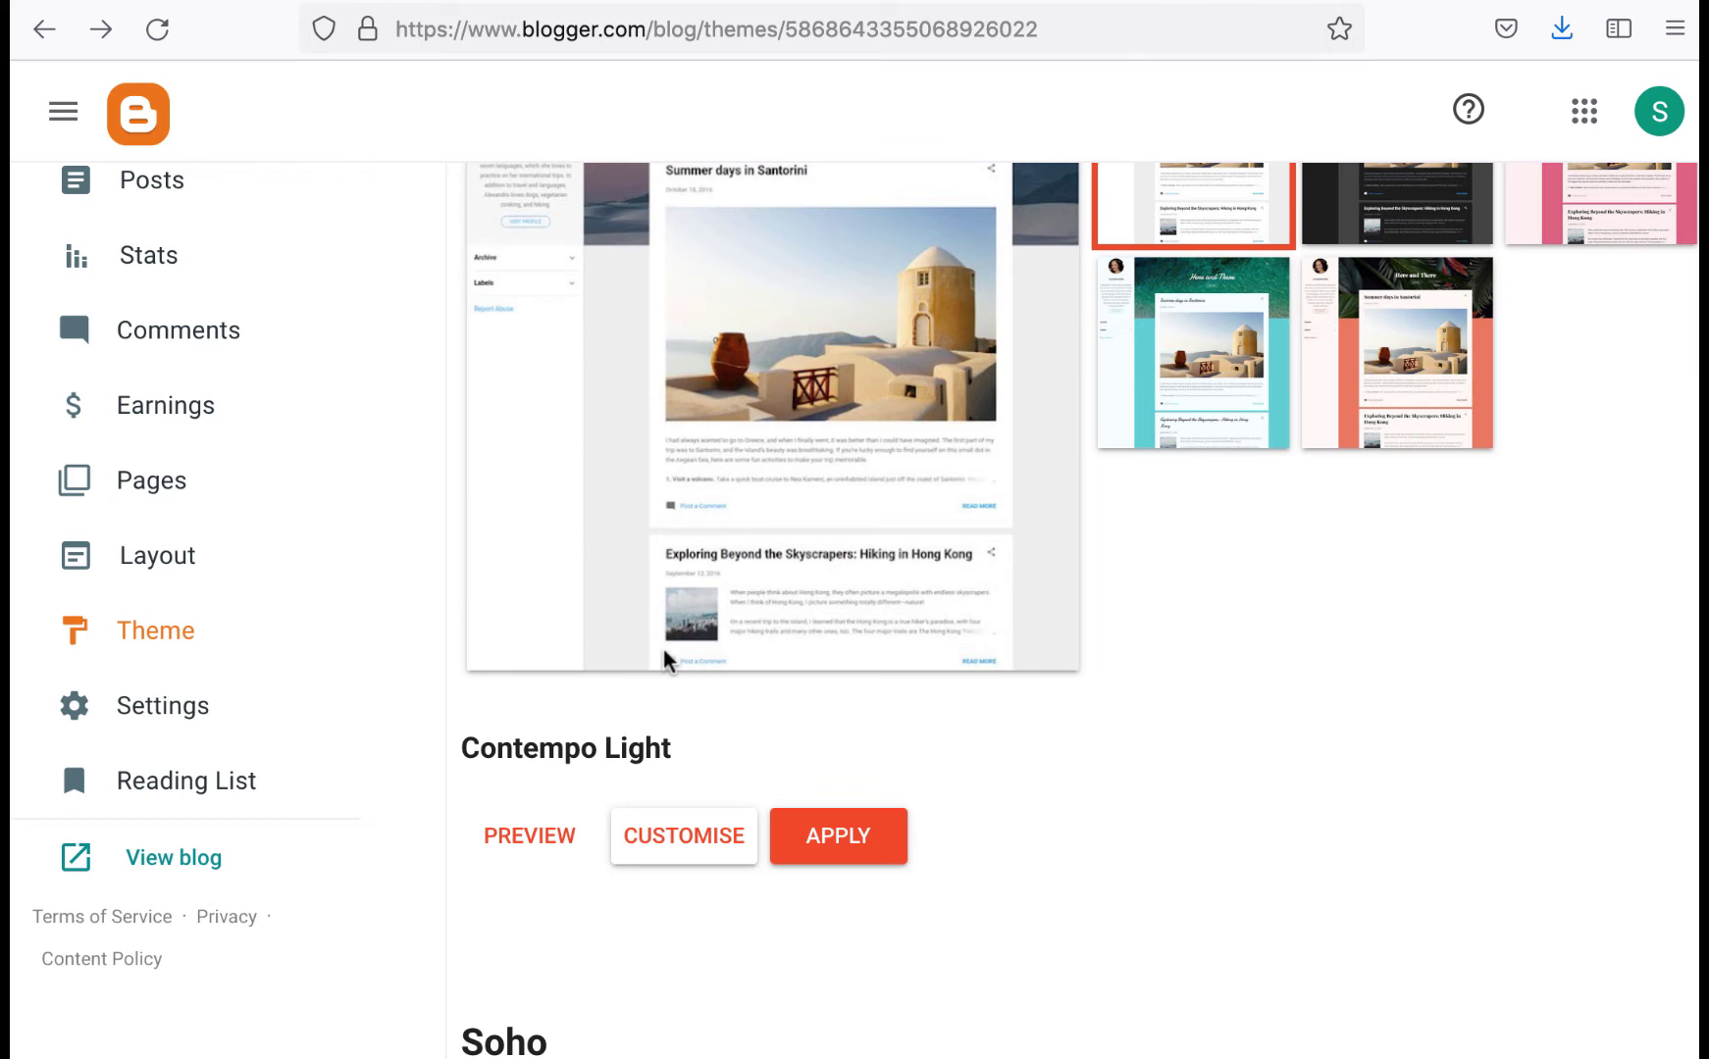
scroll(664, 657, "down", 6)
scroll(664, 657, "down", 4)
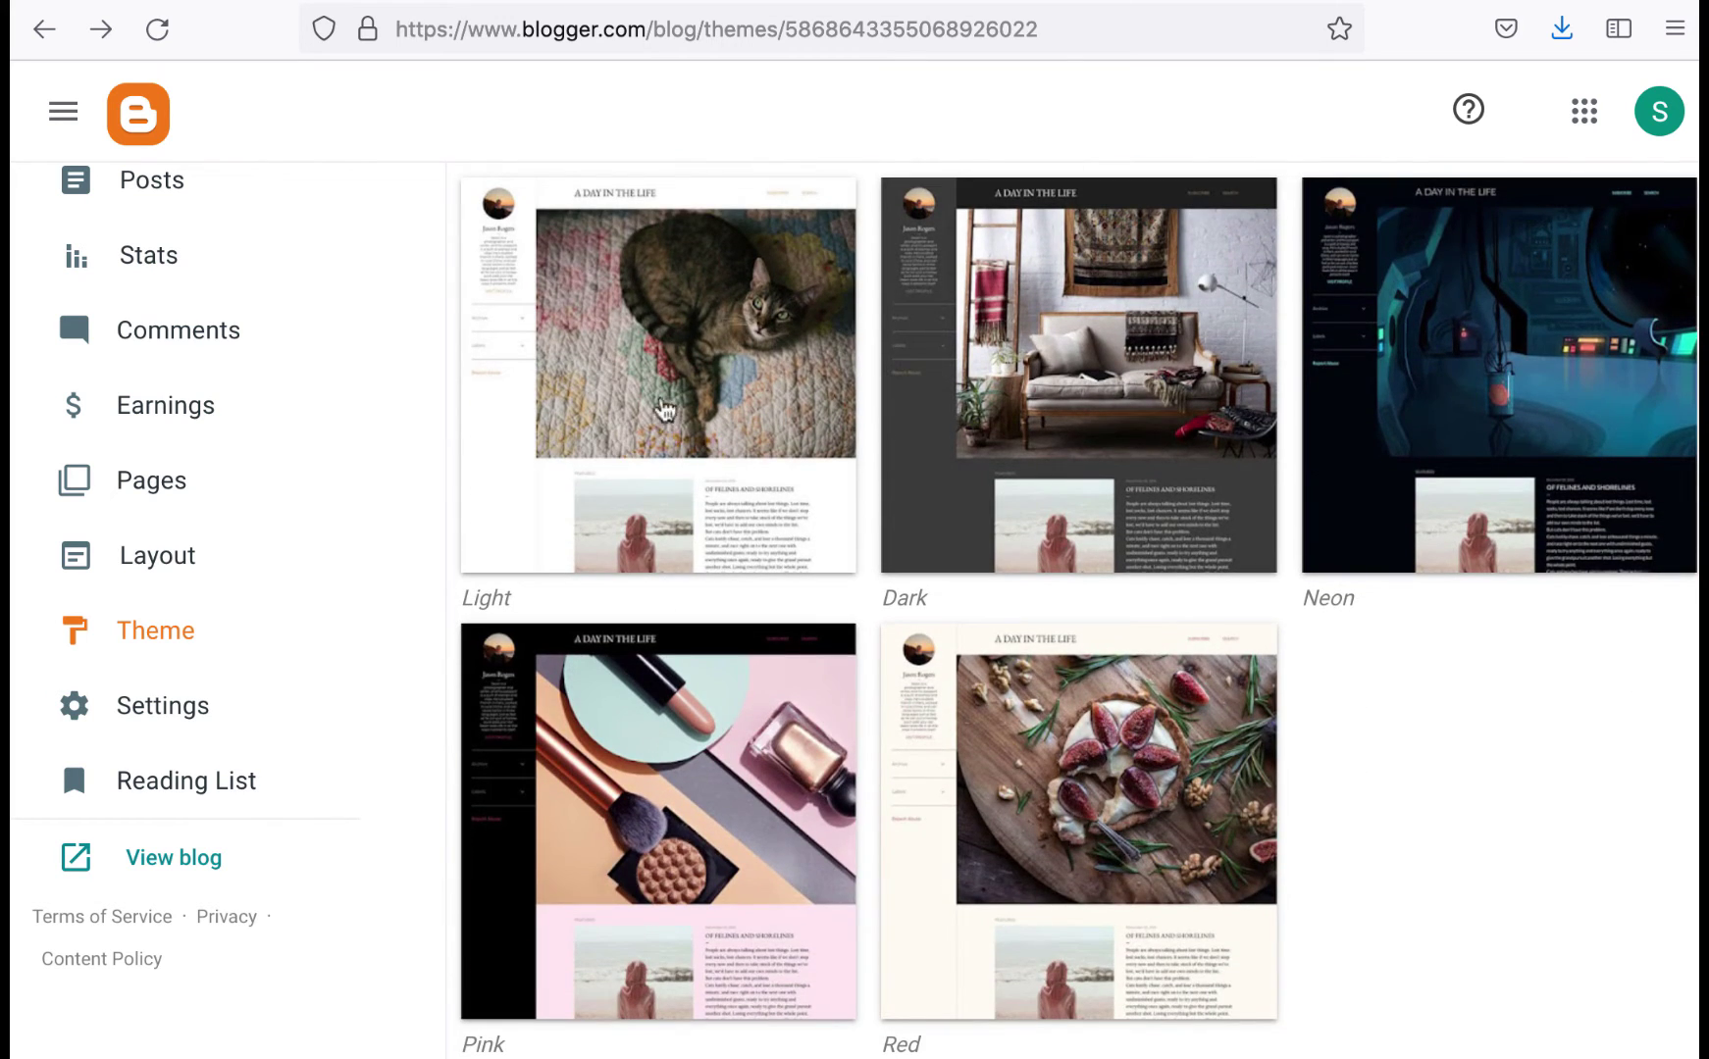
scroll(675, 473, "up", 2)
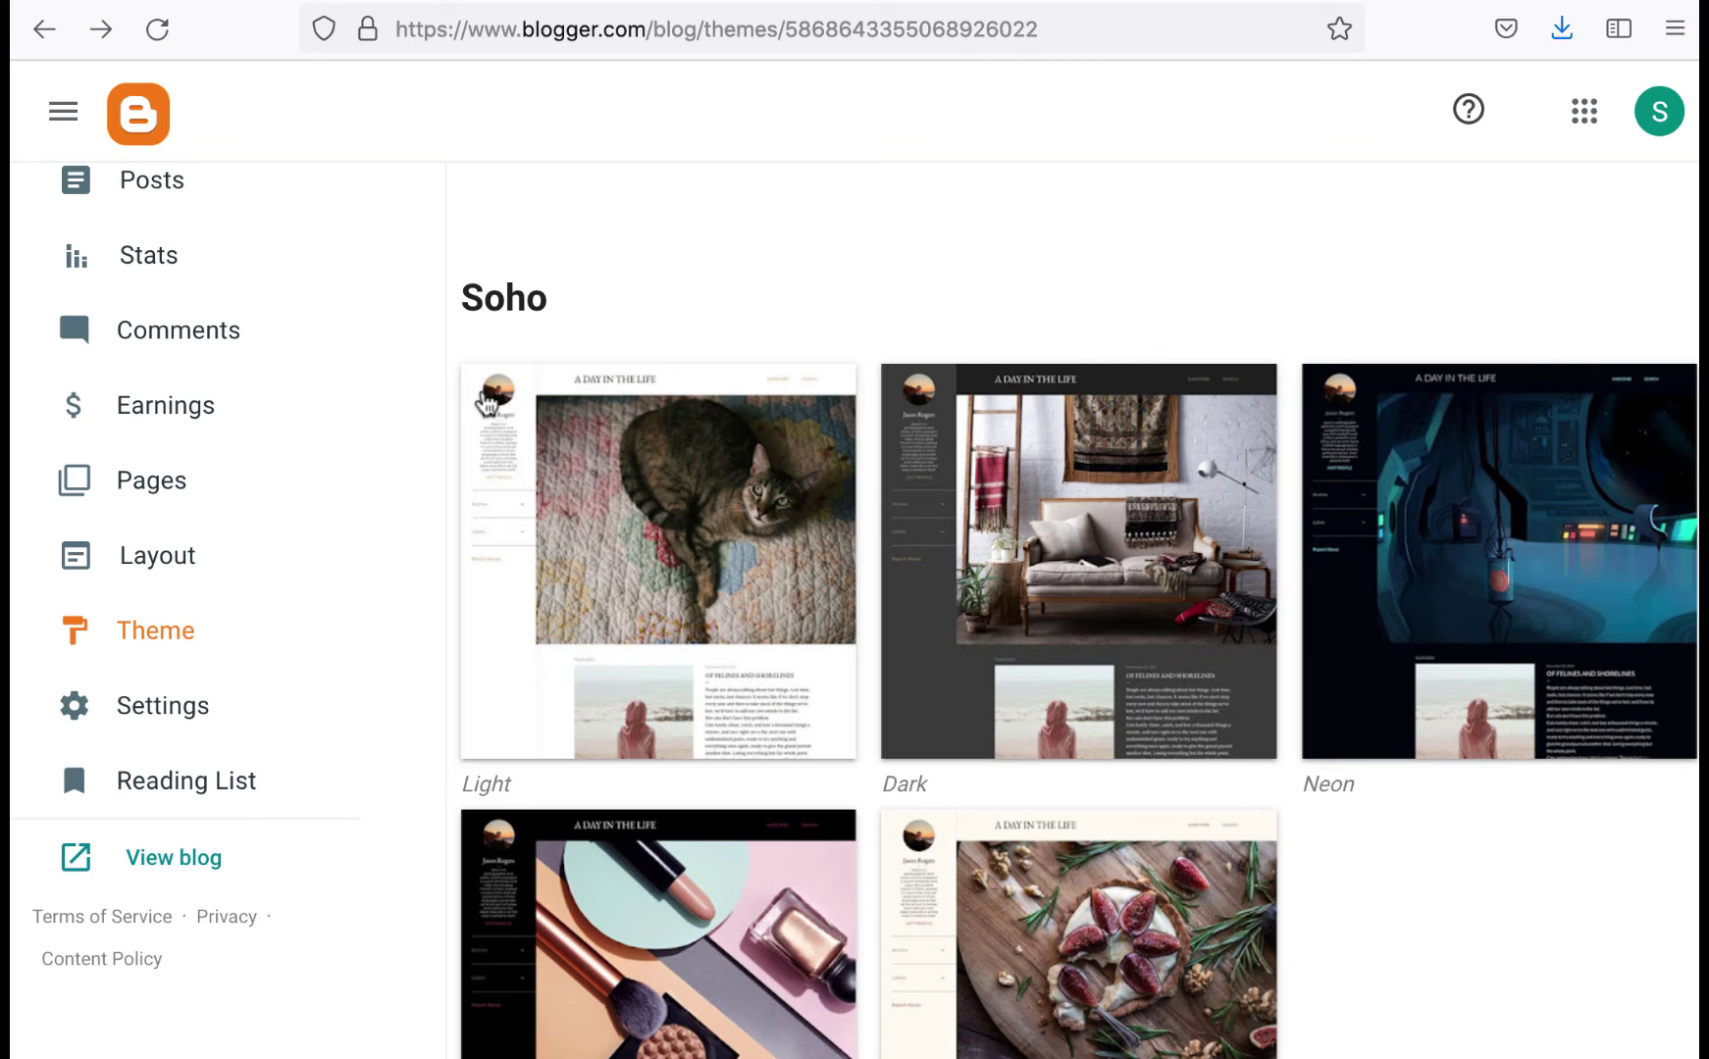
scroll(520, 485, "down", 5)
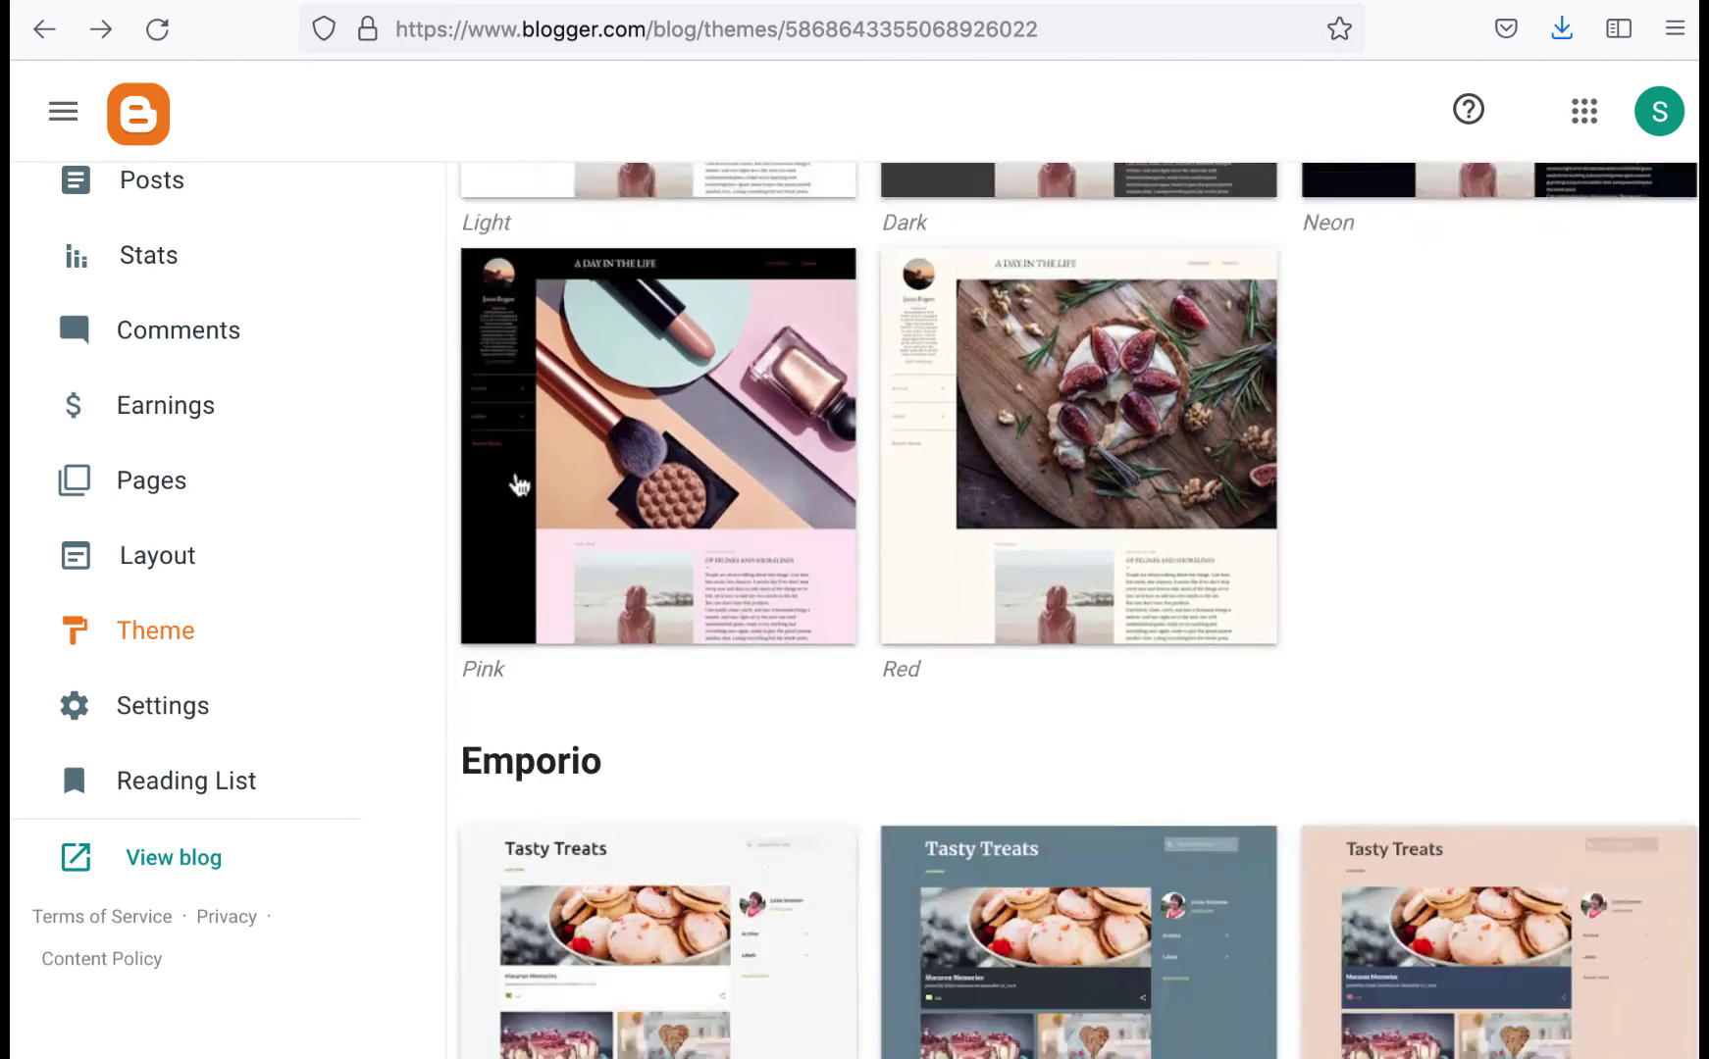
scroll(520, 485, "down", 6)
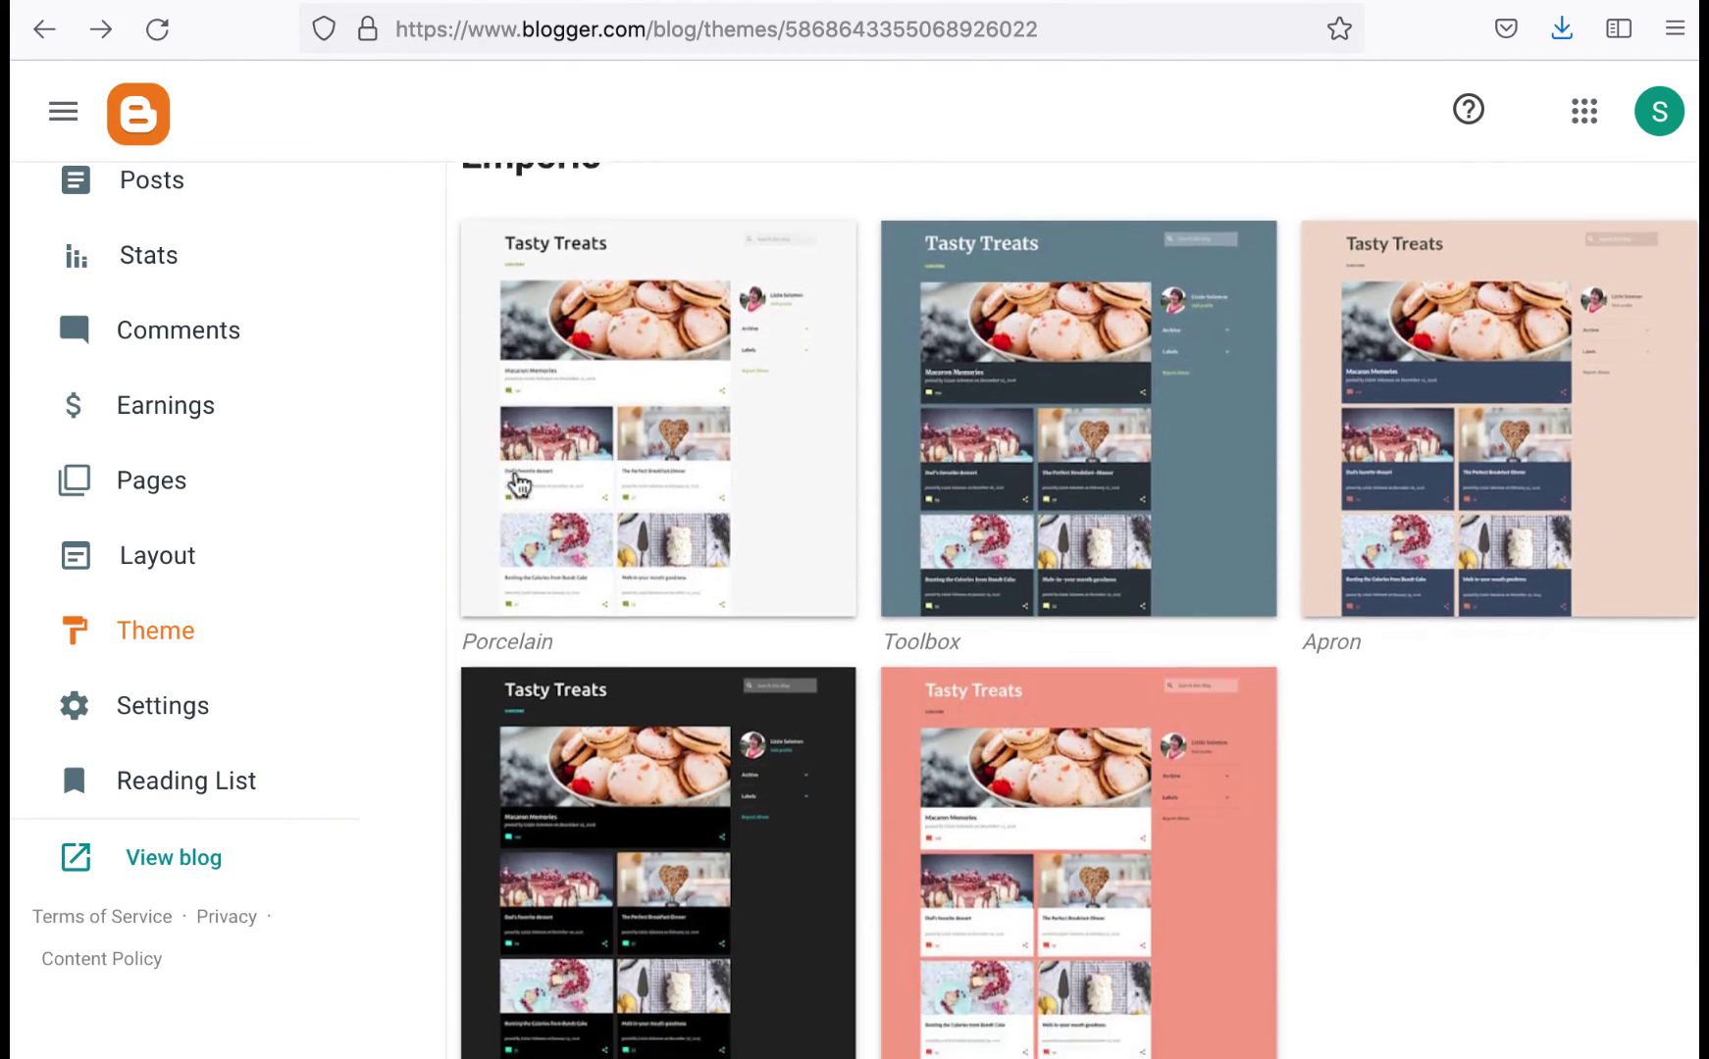
scroll(520, 484, "down", 12)
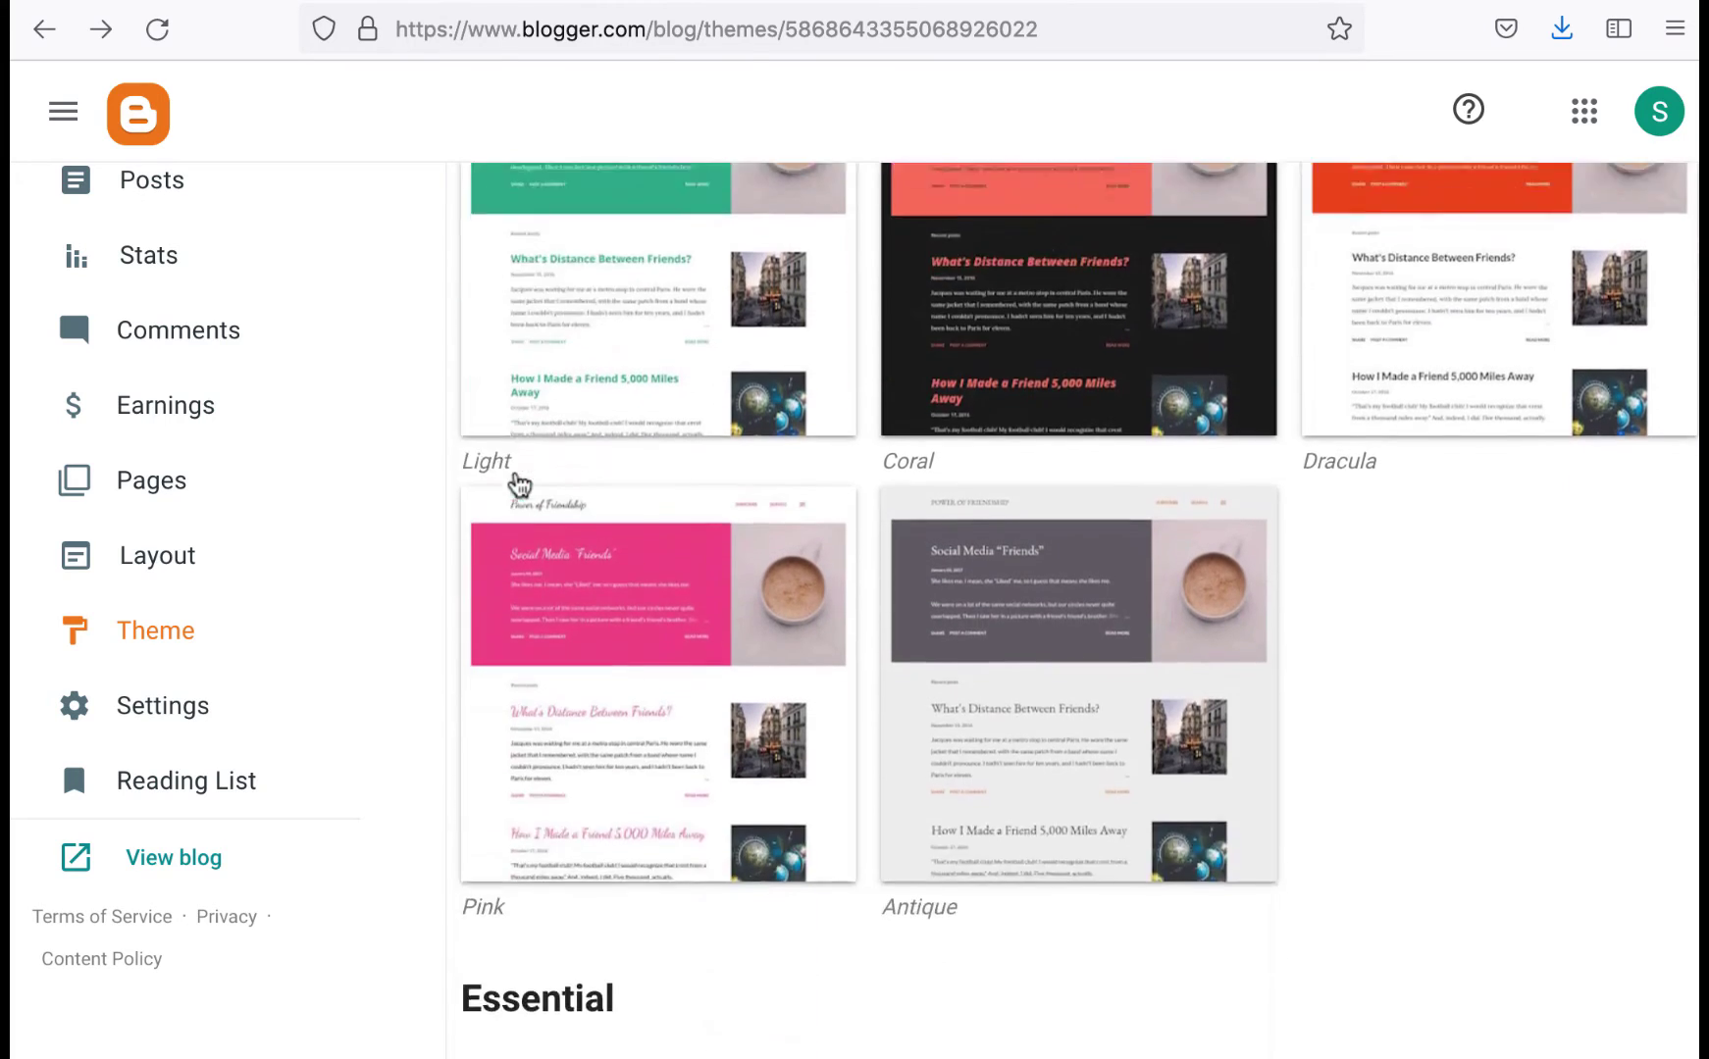
scroll(520, 485, "down", 12)
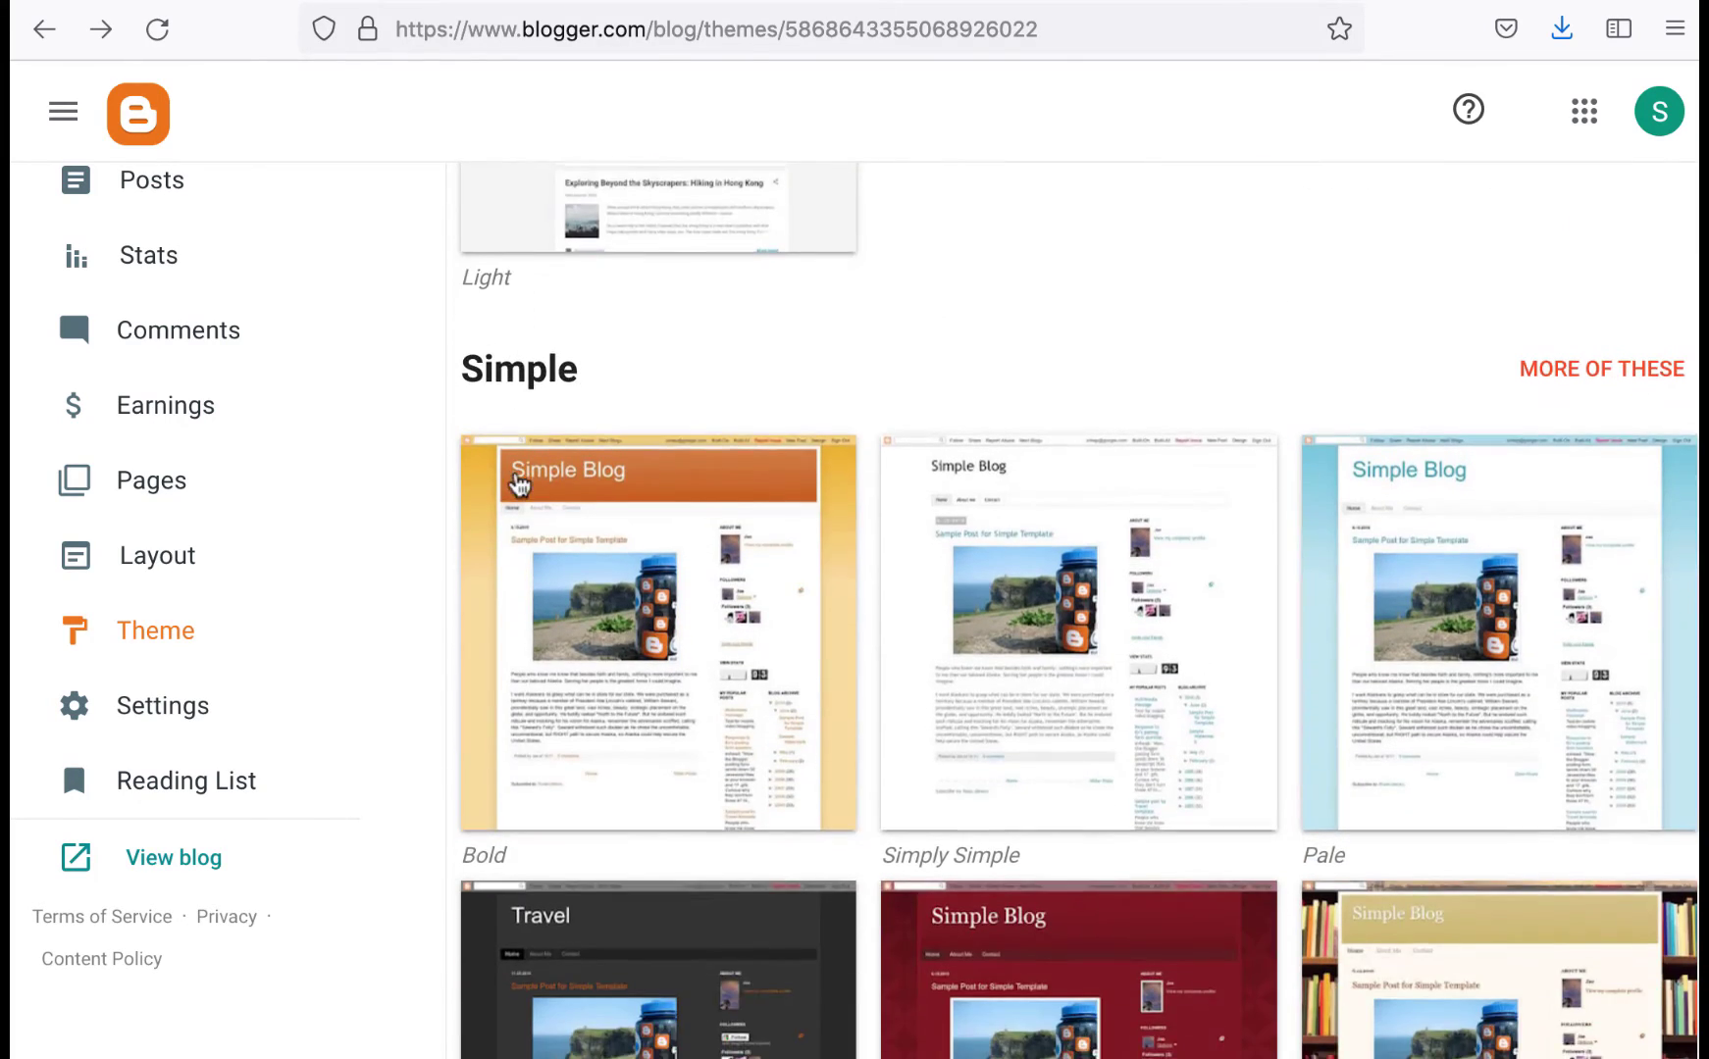
scroll(520, 485, "down", 1)
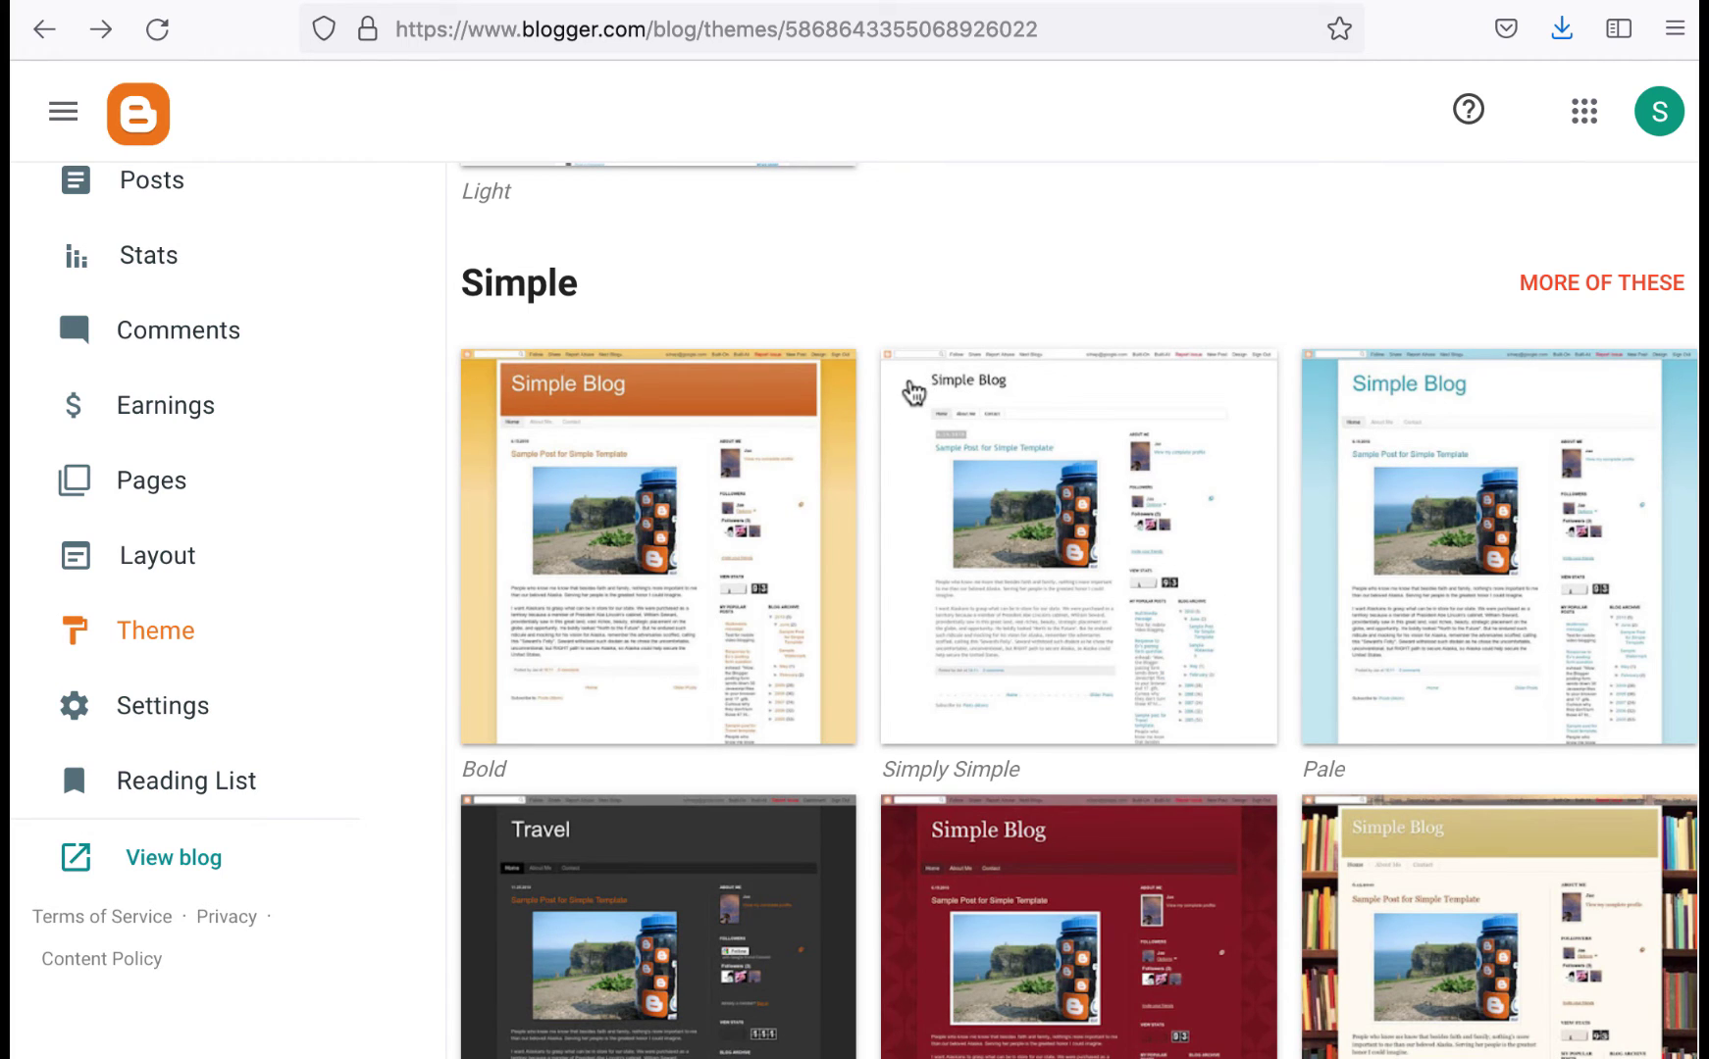
scroll(1234, 520, "down", 2)
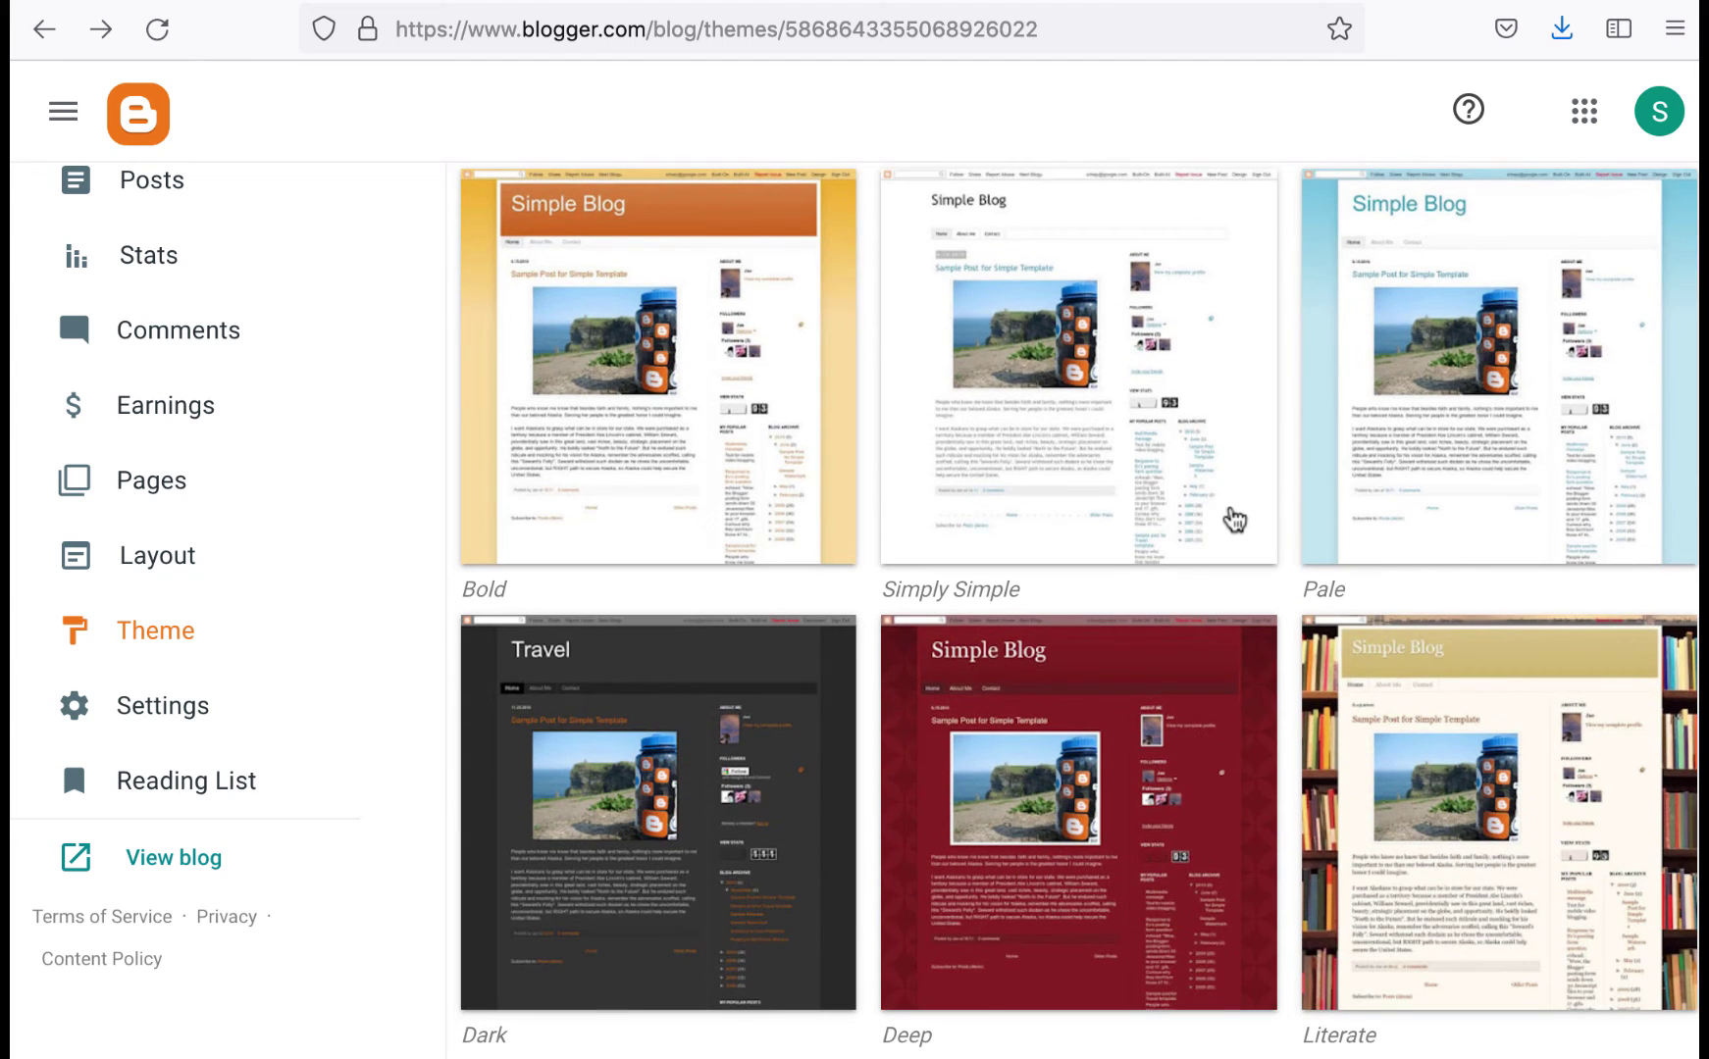
scroll(1226, 476, "down", 10)
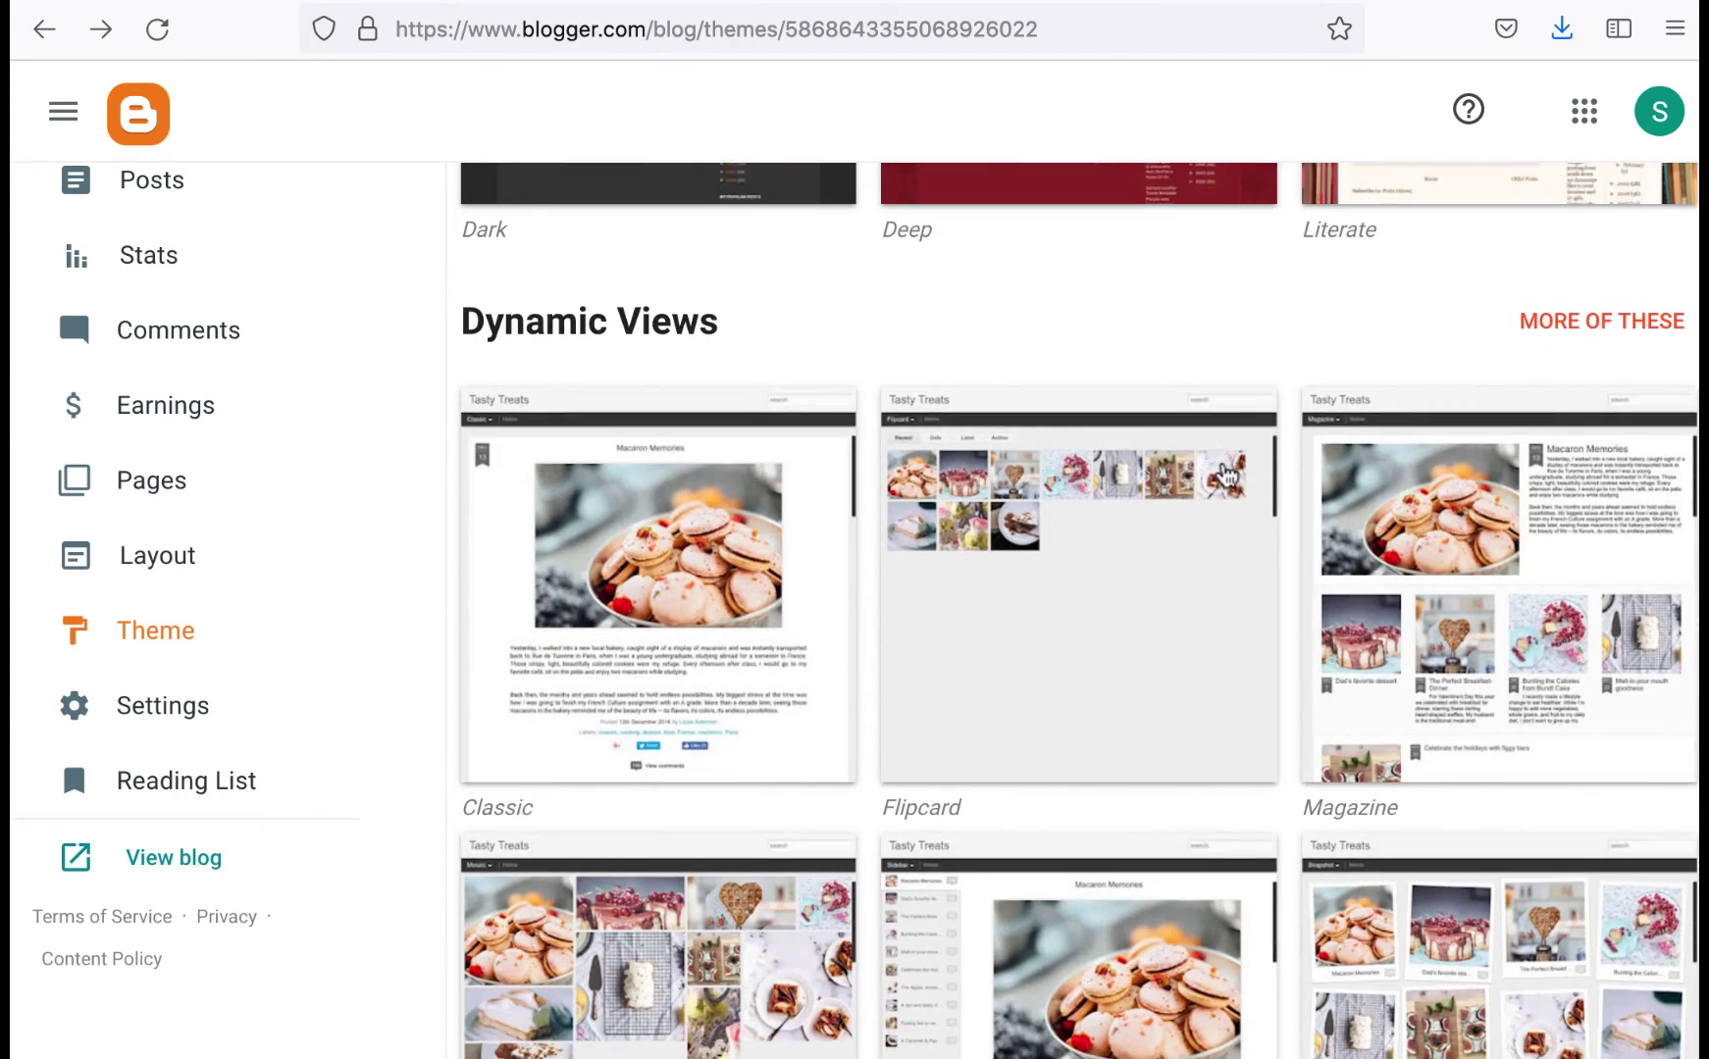
scroll(1226, 476, "down", 12)
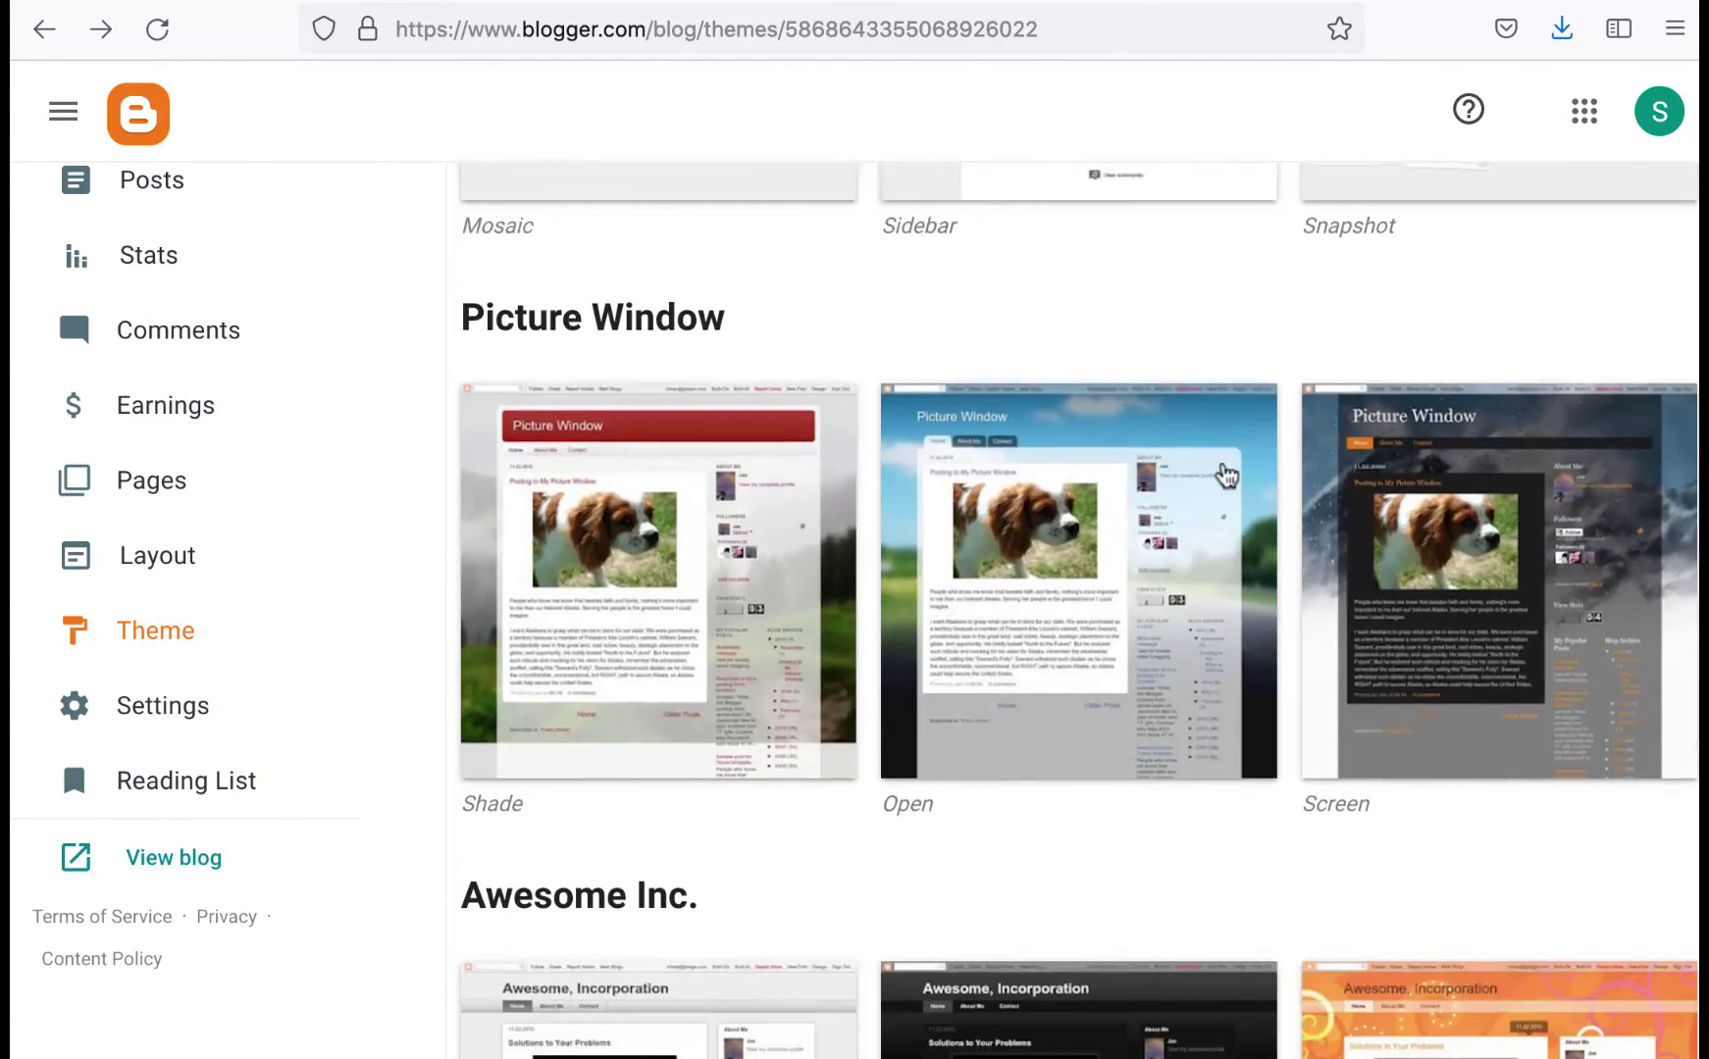
scroll(1180, 601, "down", 5)
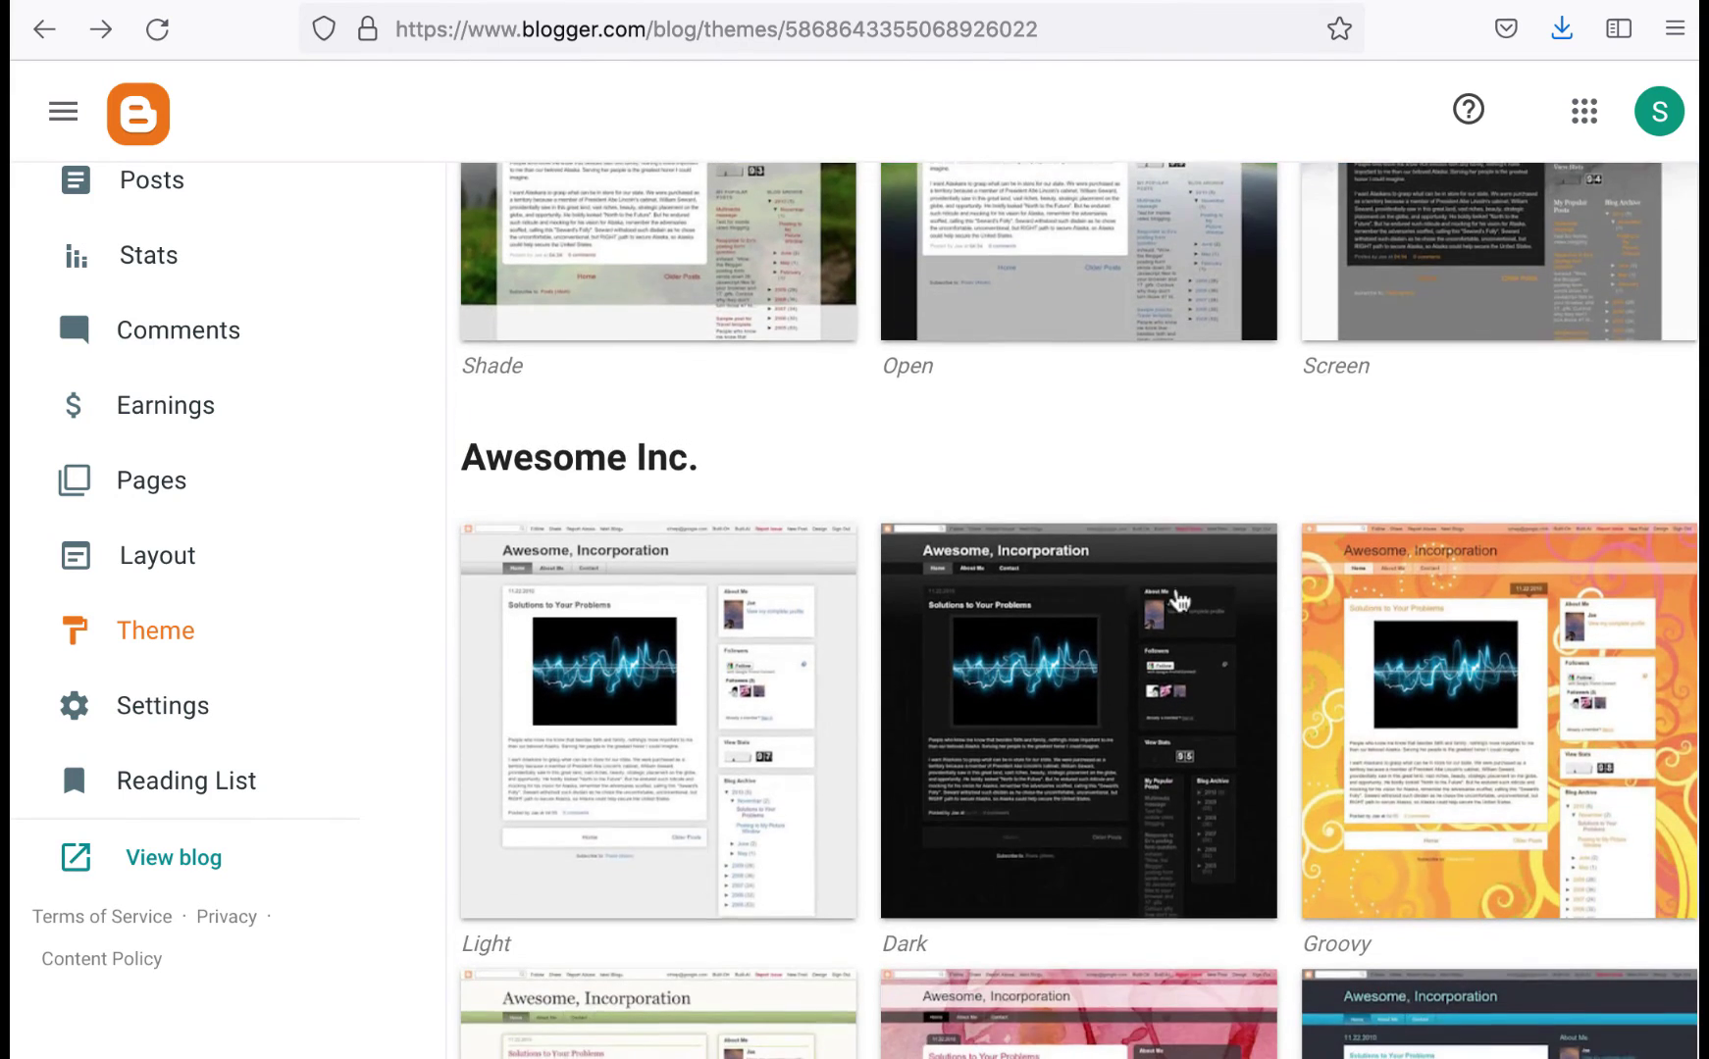
scroll(1180, 600, "down", 10)
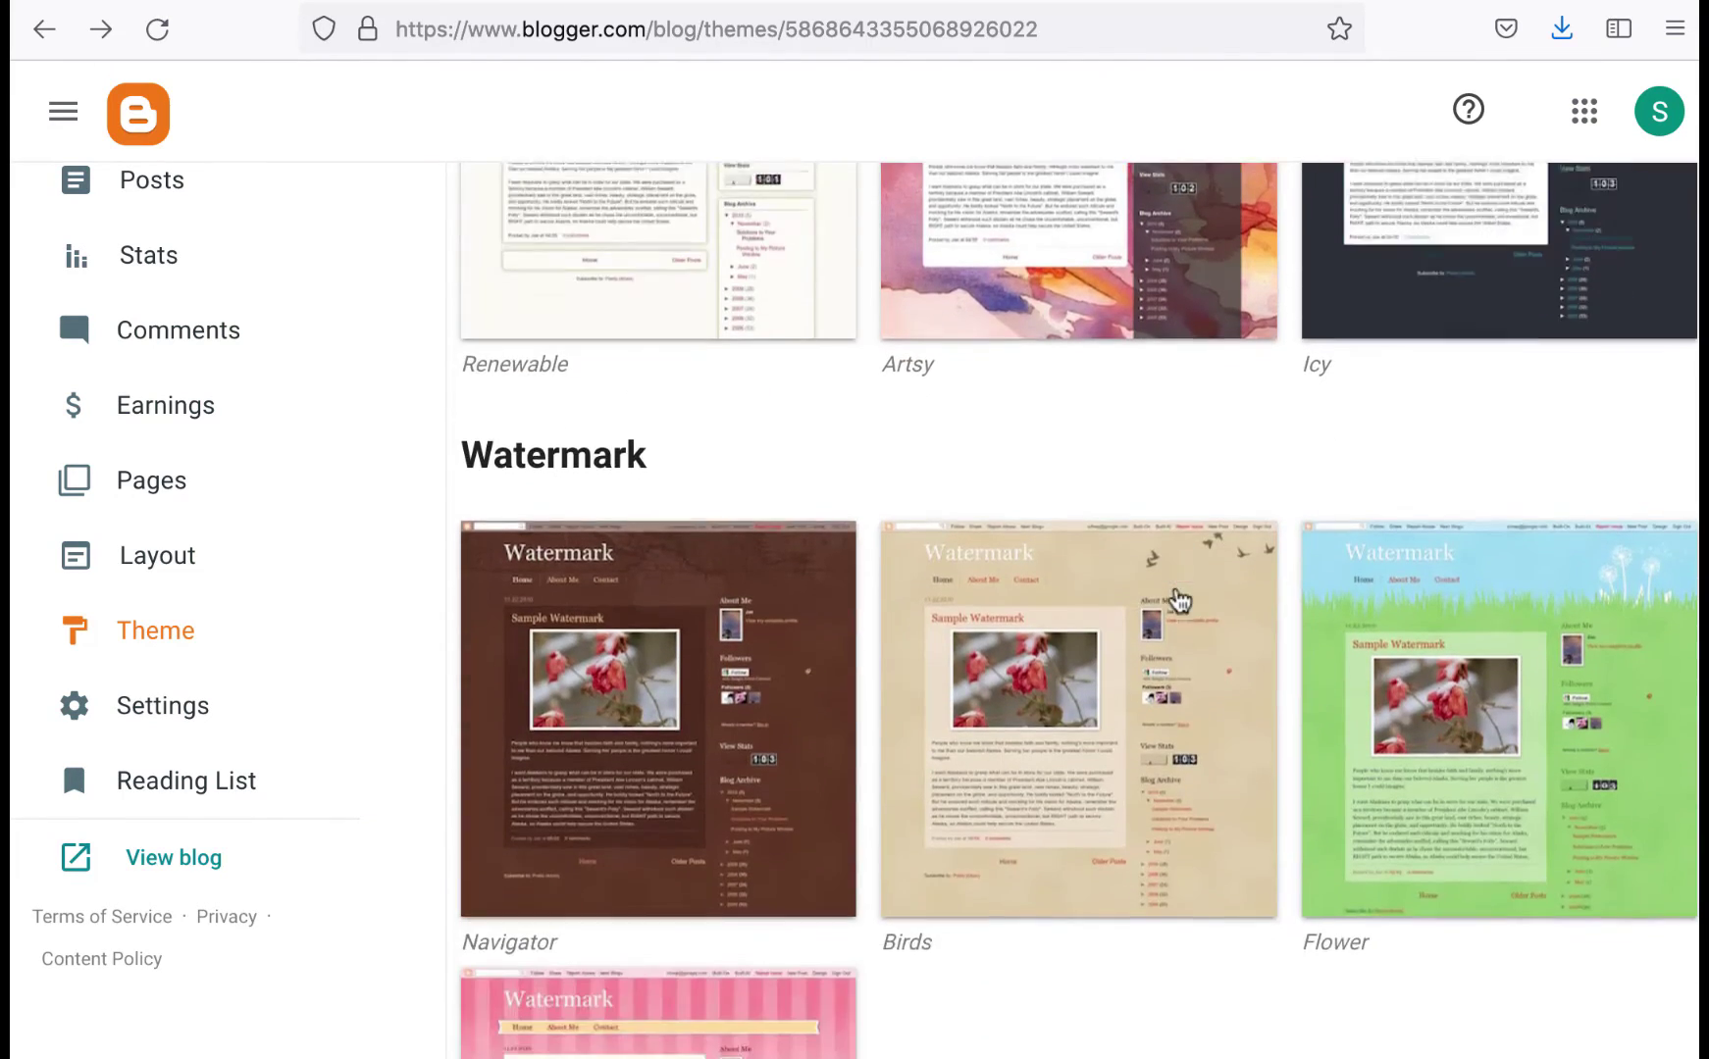
scroll(1180, 601, "down", 12)
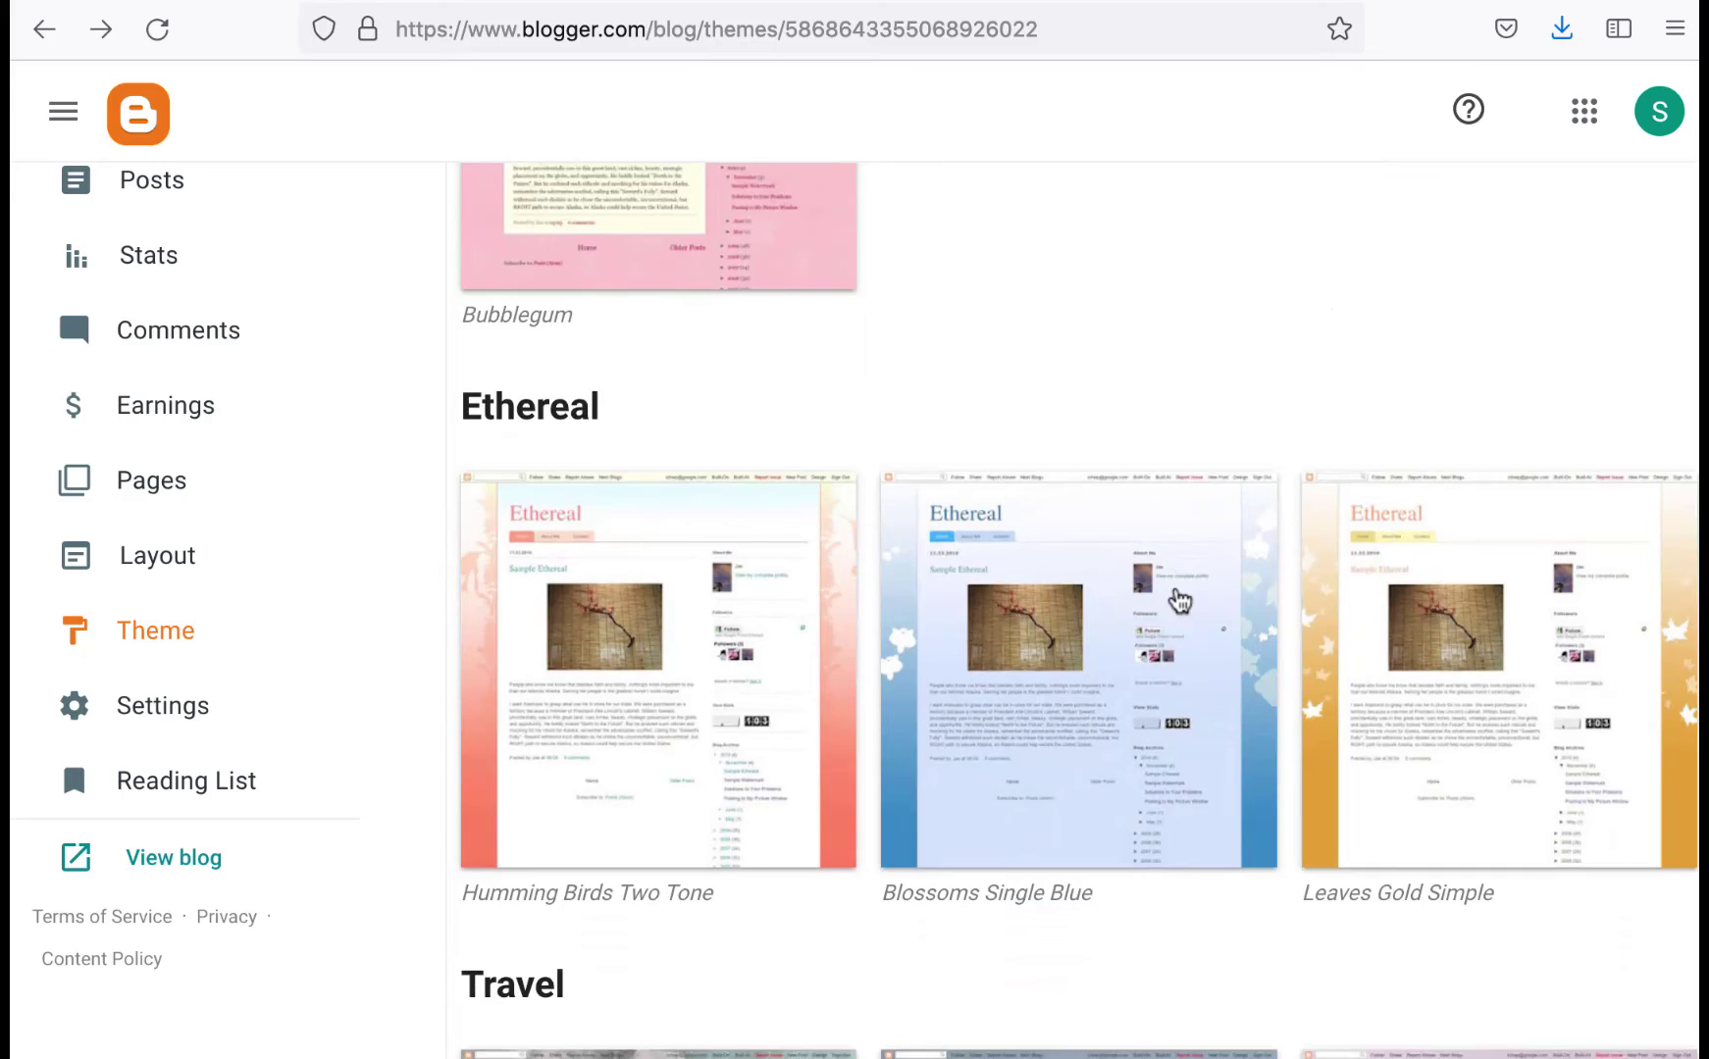
scroll(1180, 601, "down", 6)
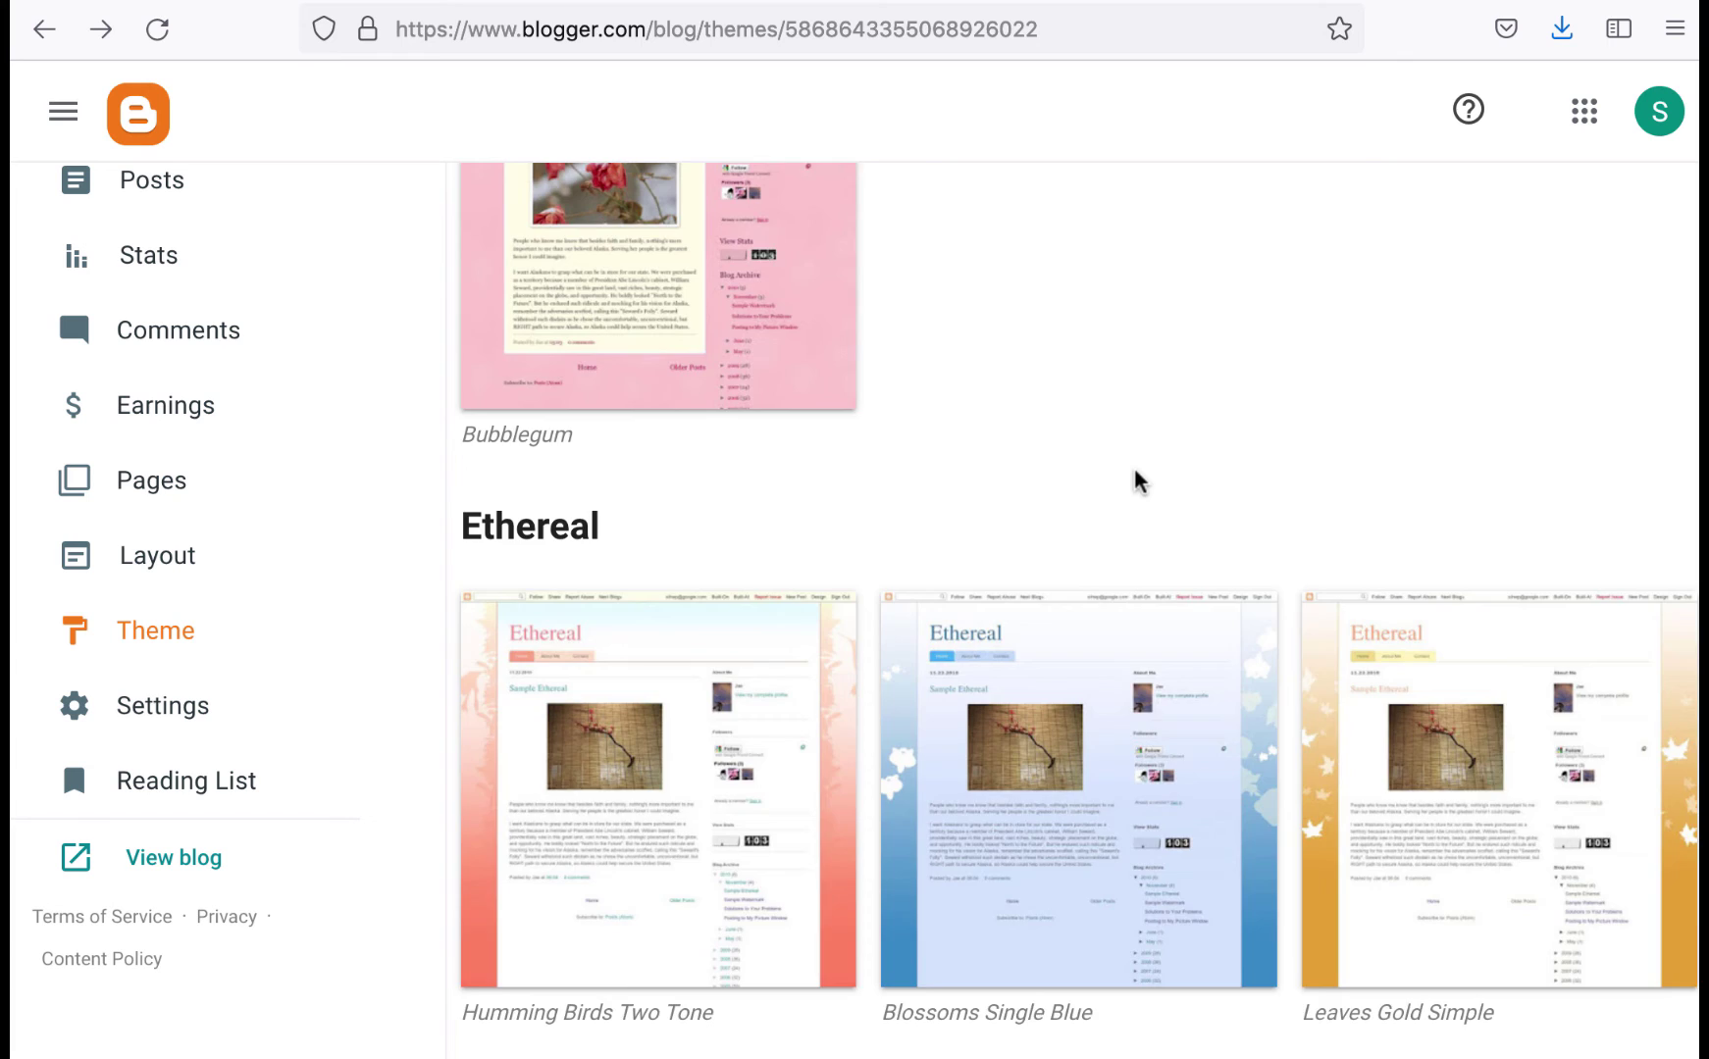
scroll(1133, 481, "up", 10)
scroll(1133, 481, "up", 20)
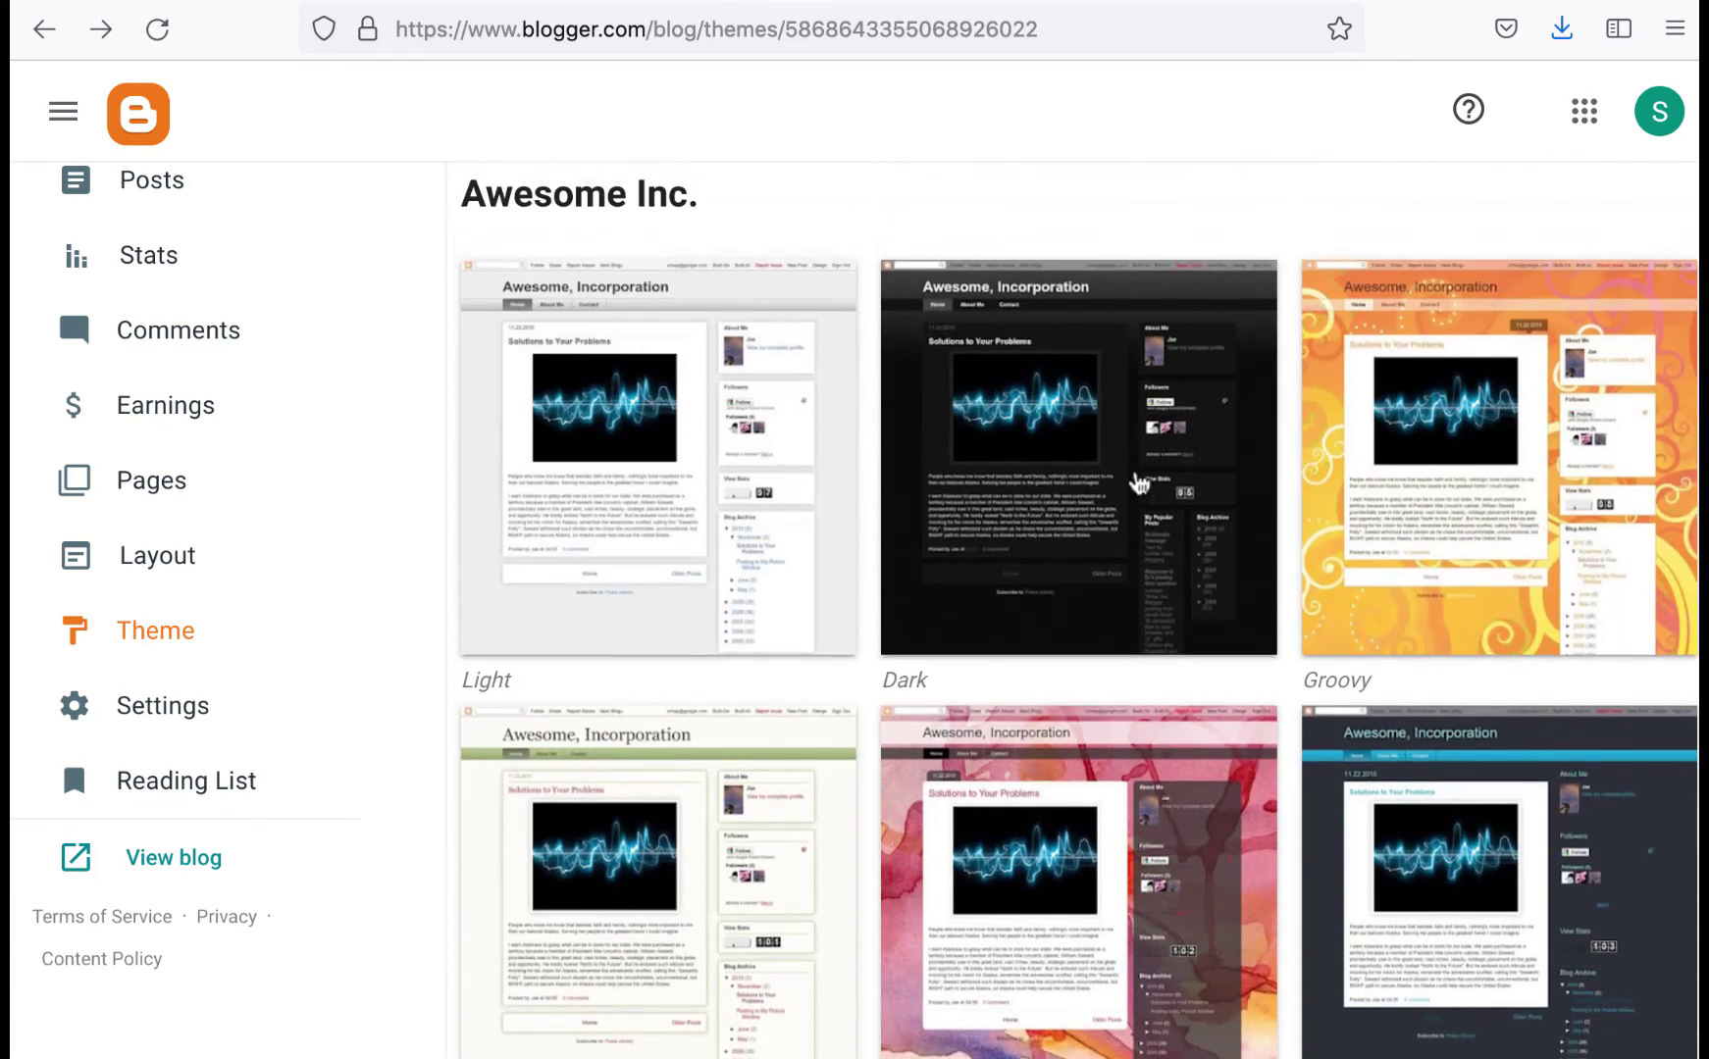
scroll(1138, 483, "up", 15)
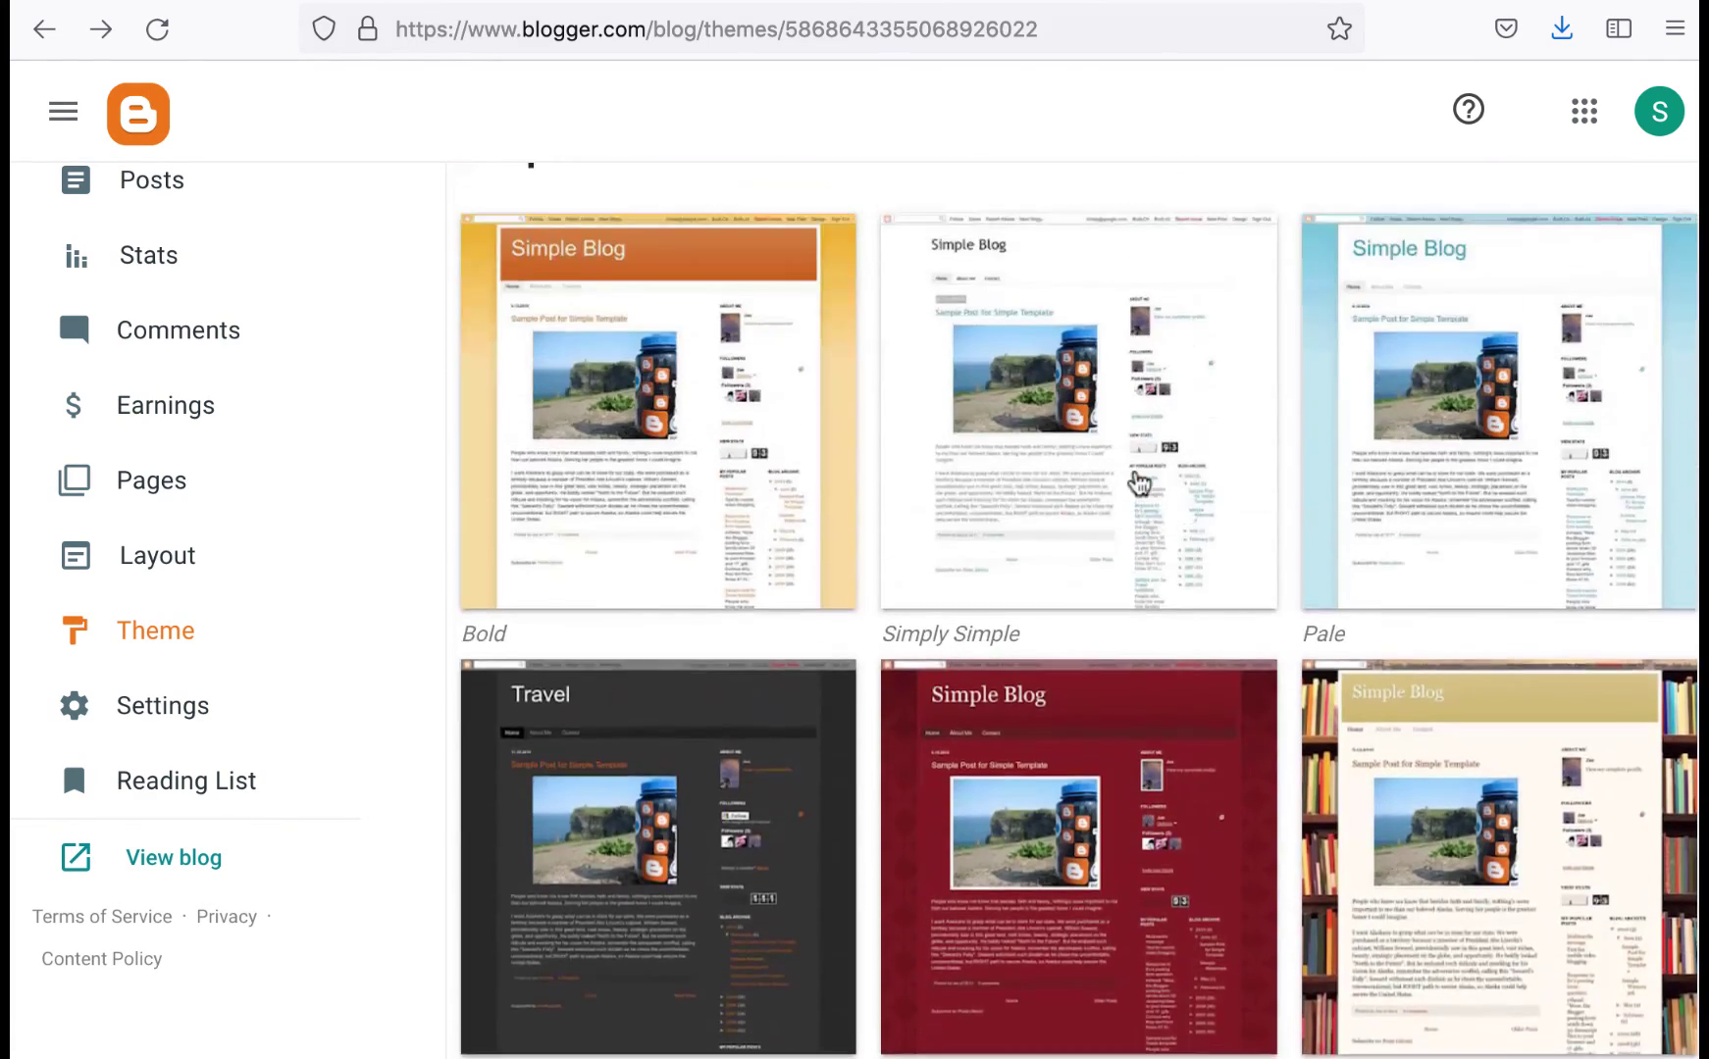
scroll(1138, 483, "up", 15)
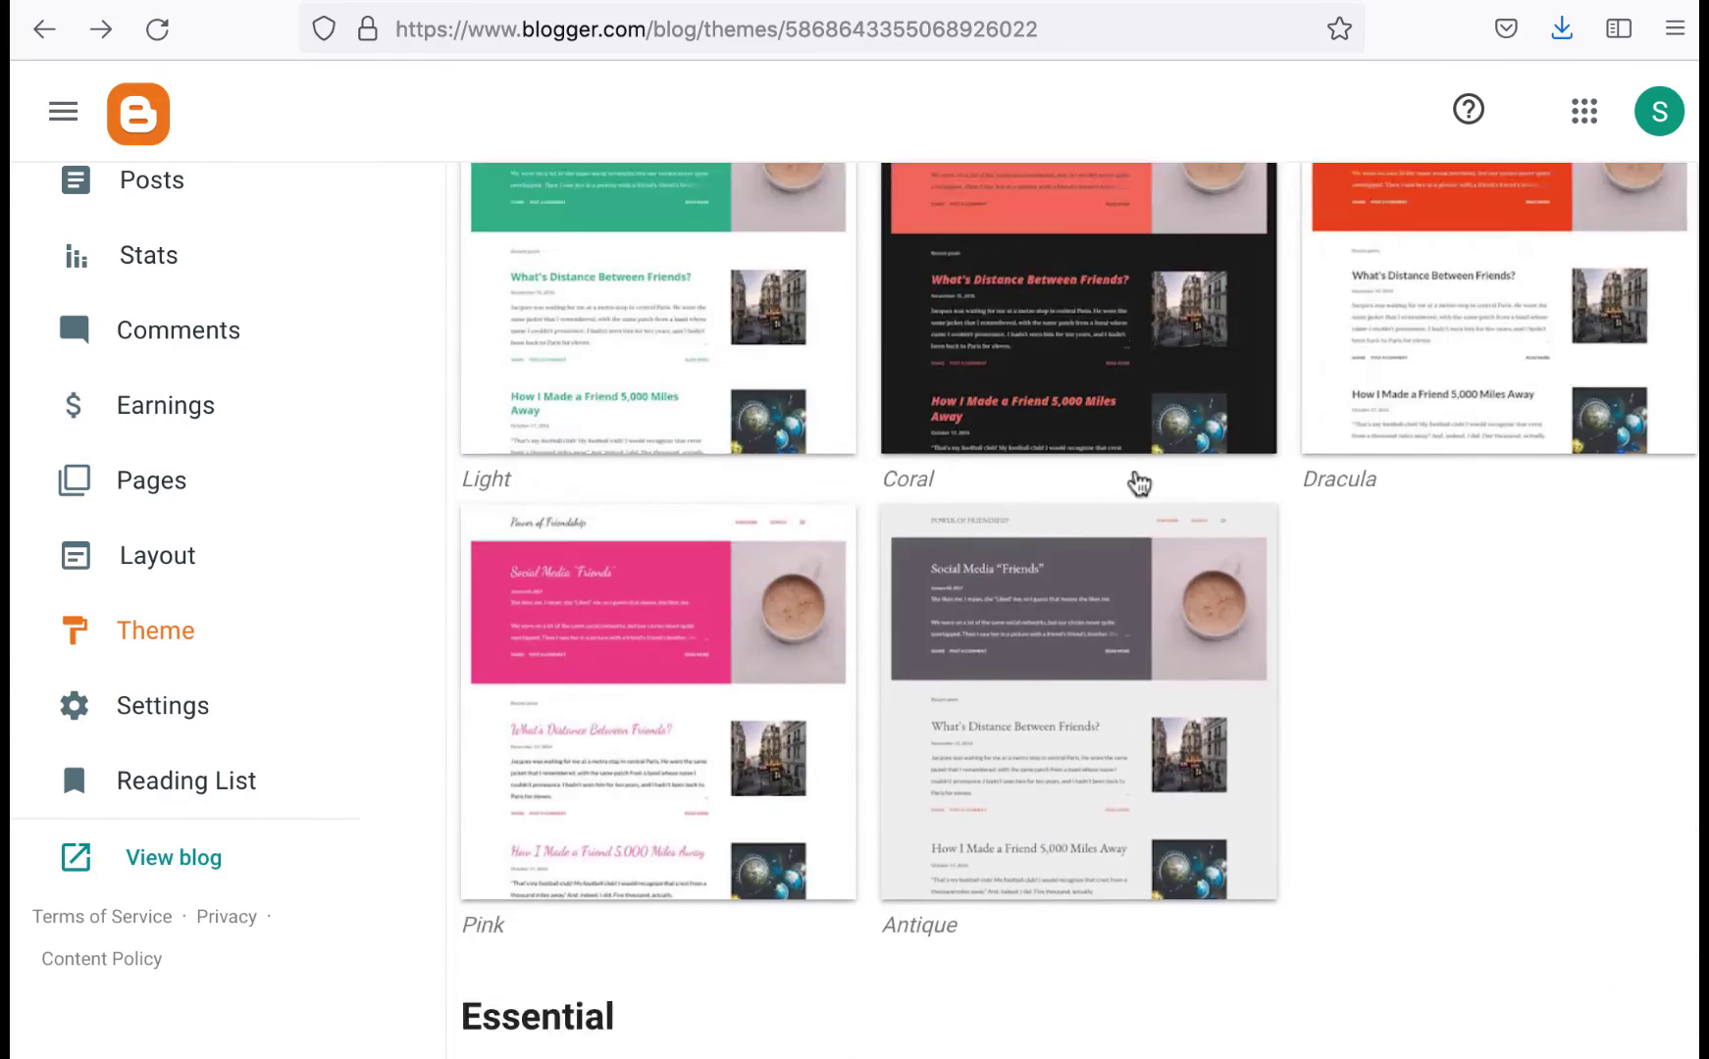
scroll(1138, 481, "up", 12)
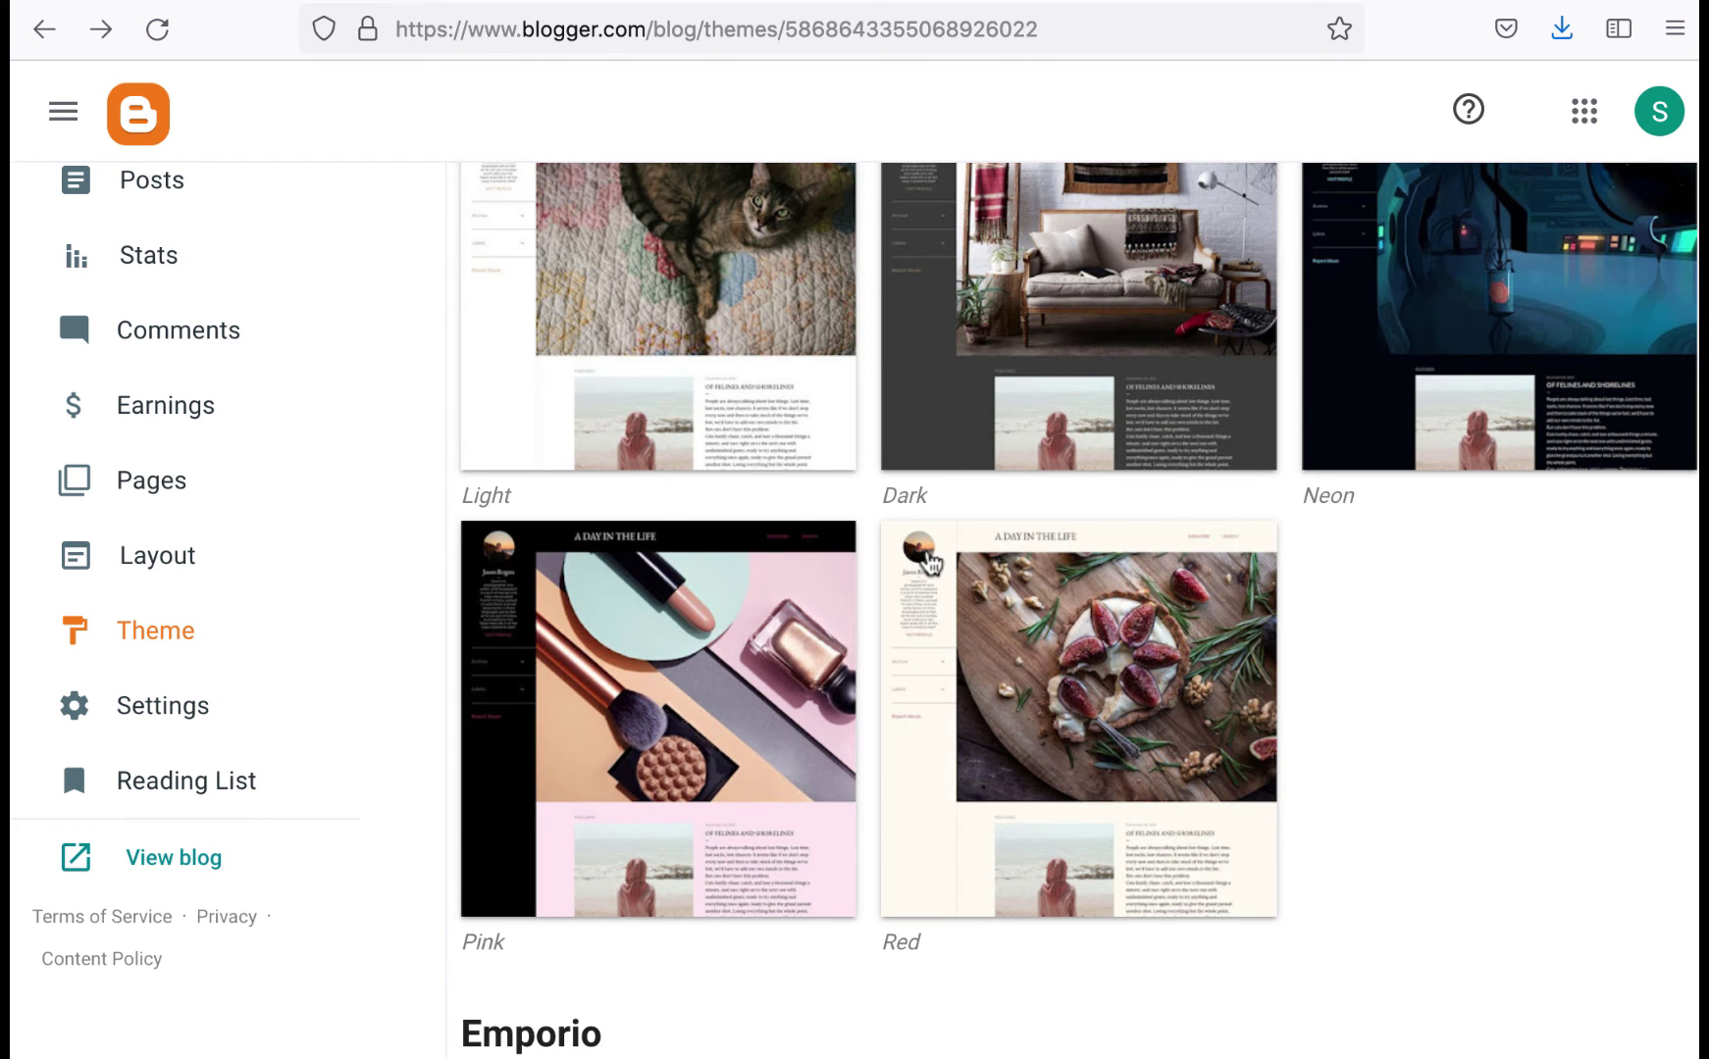
scroll(930, 562, "down", 7)
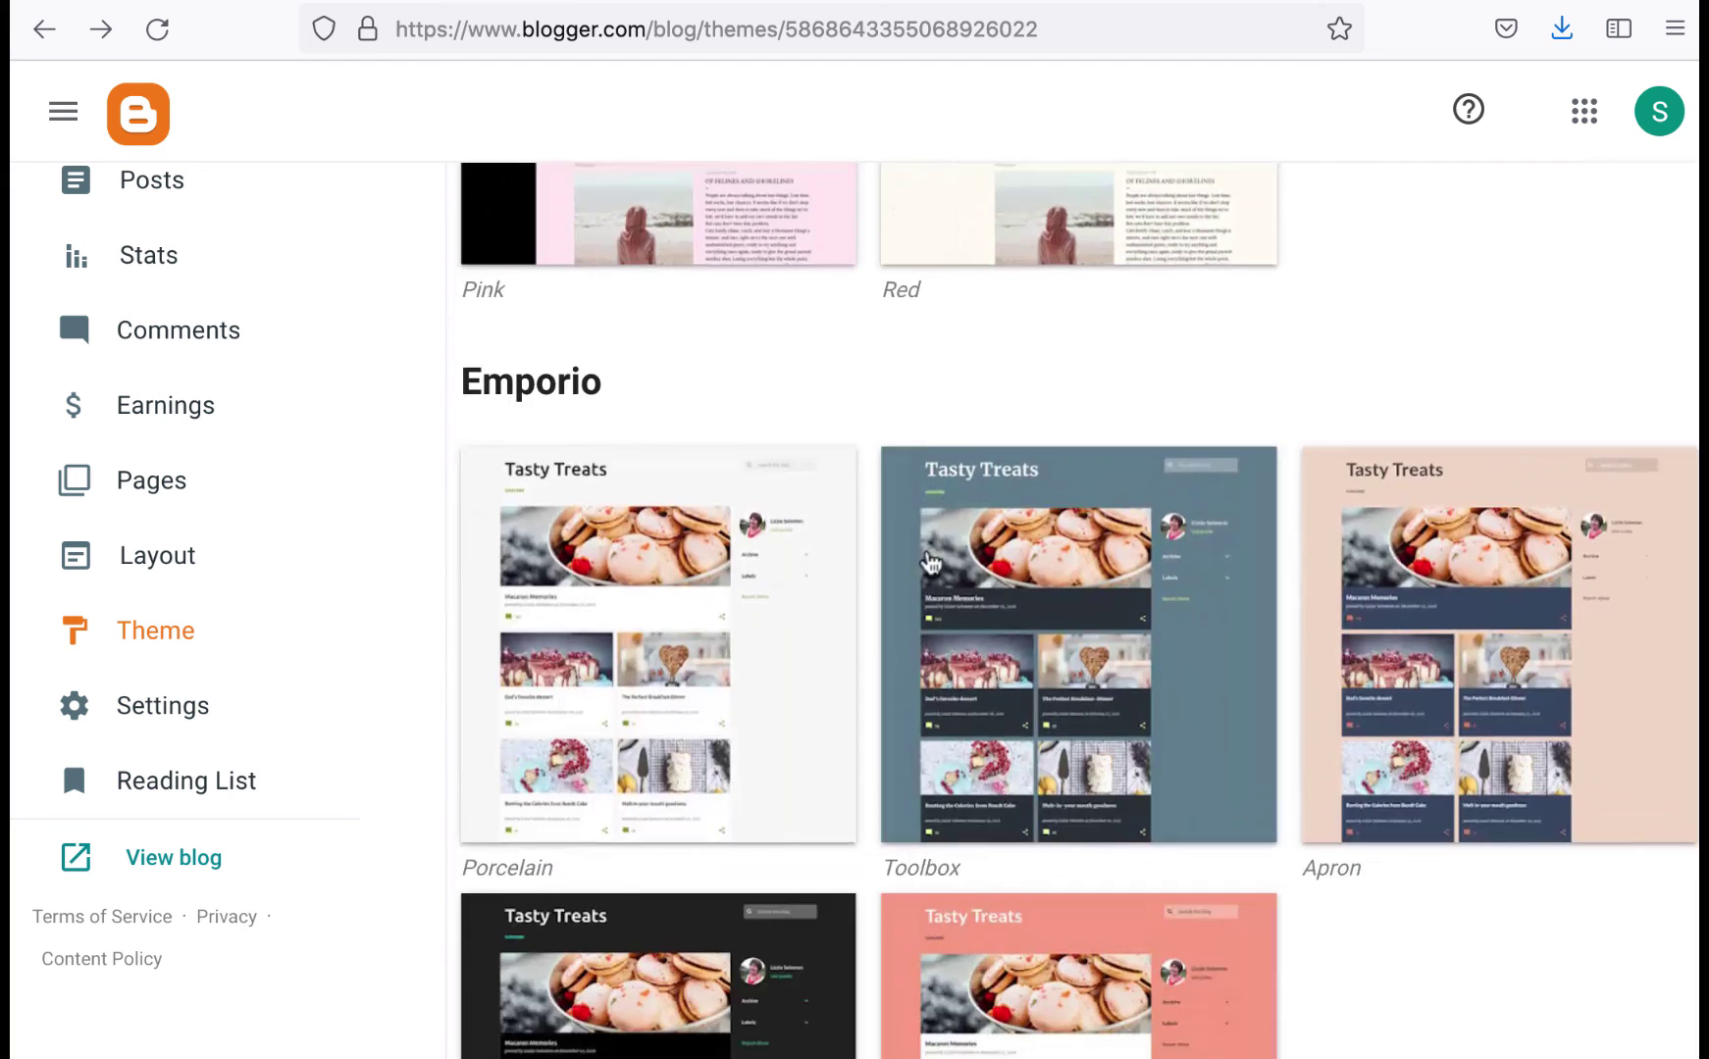
scroll(1374, 935, "down", 3)
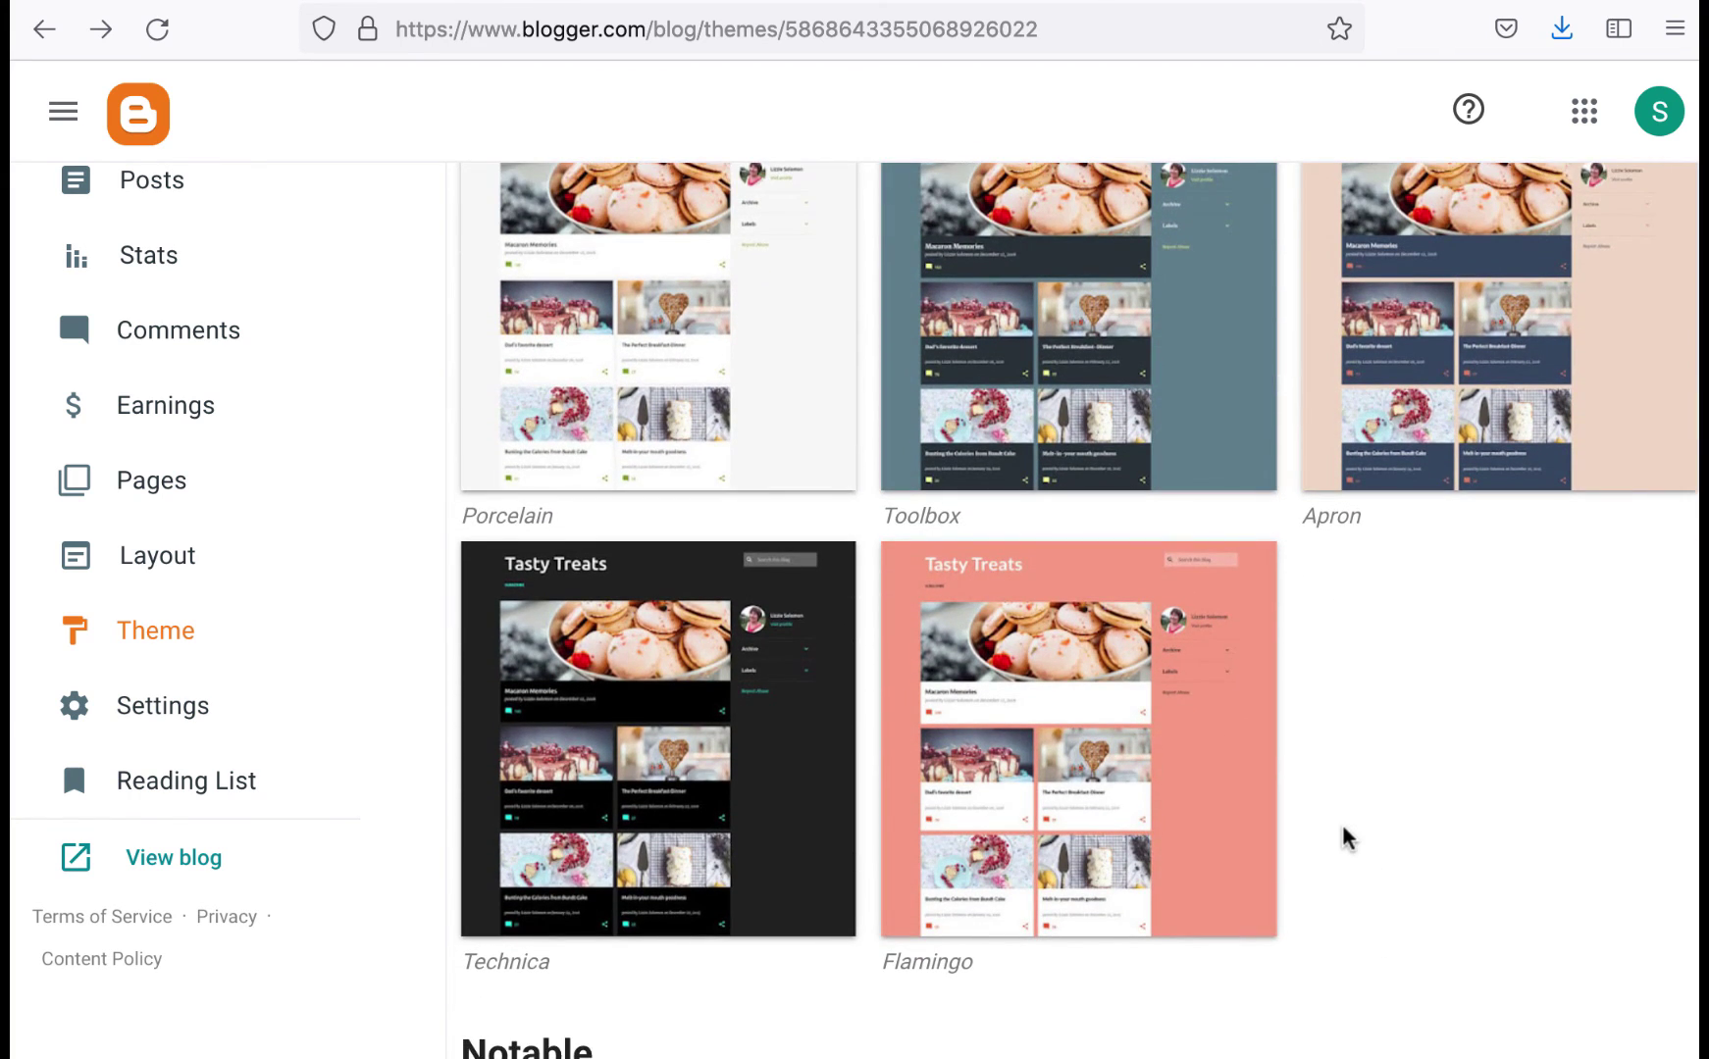
scroll(1343, 829, "down", 5)
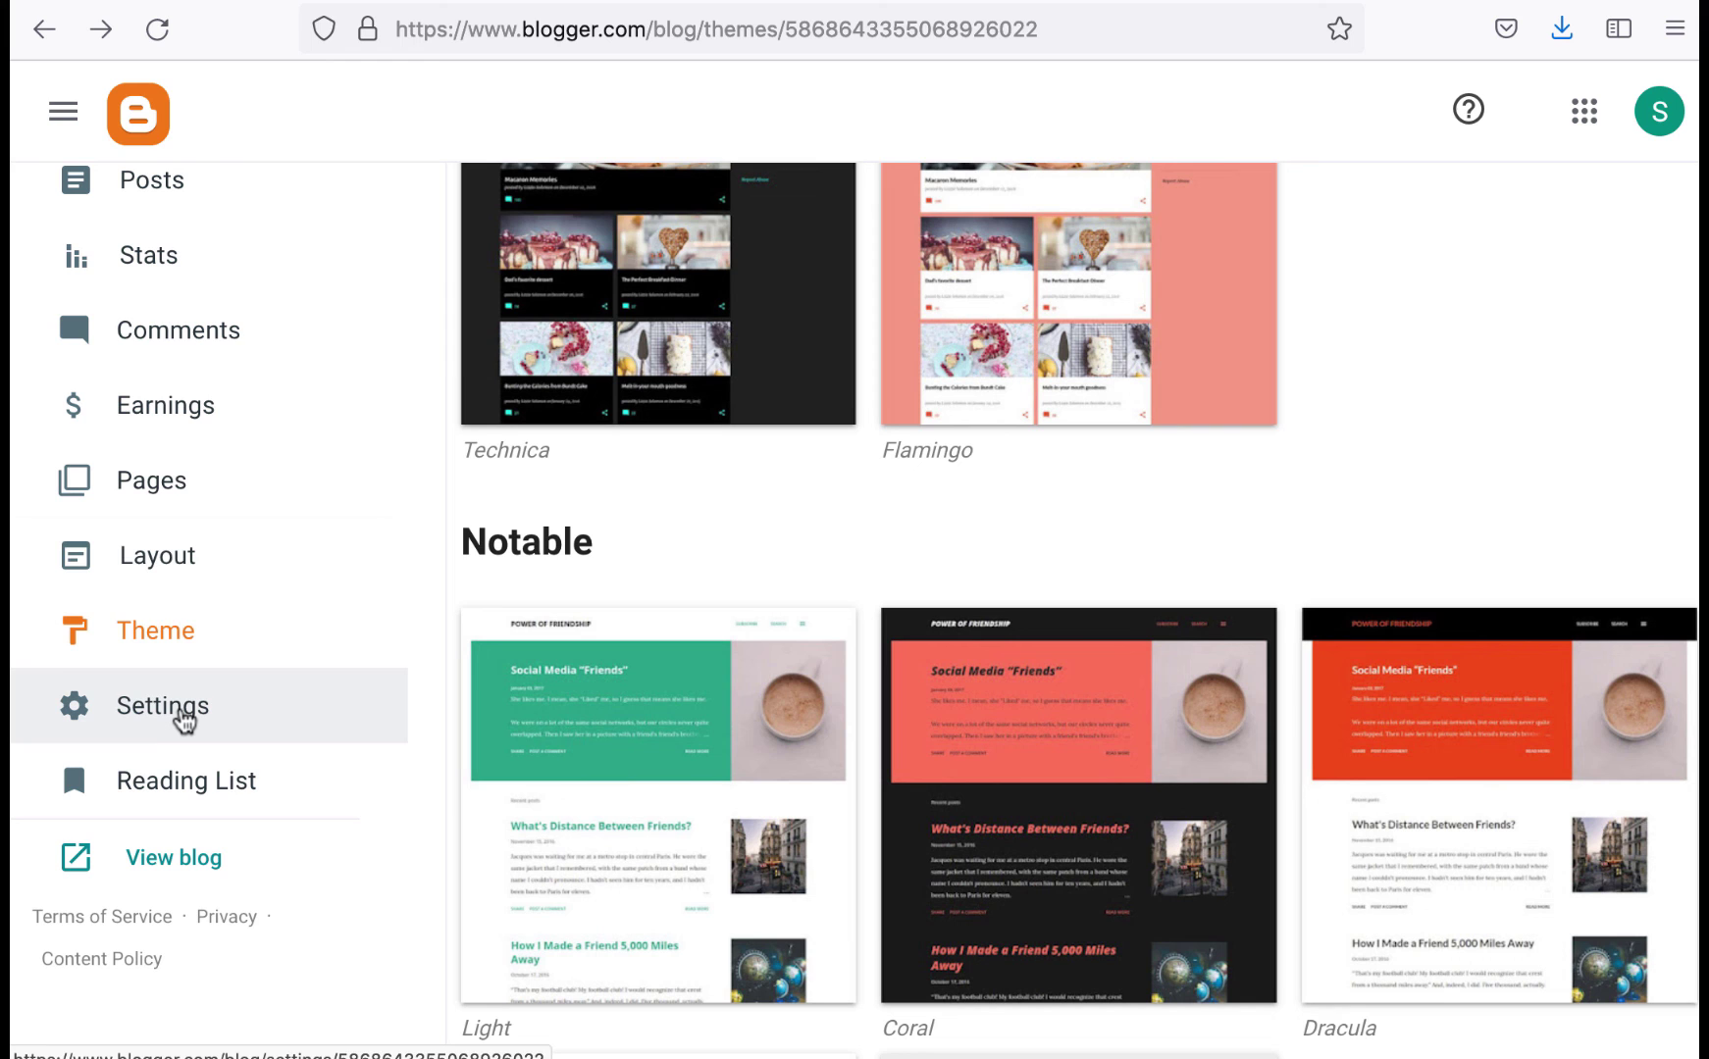
scroll(531, 515, "down", 10)
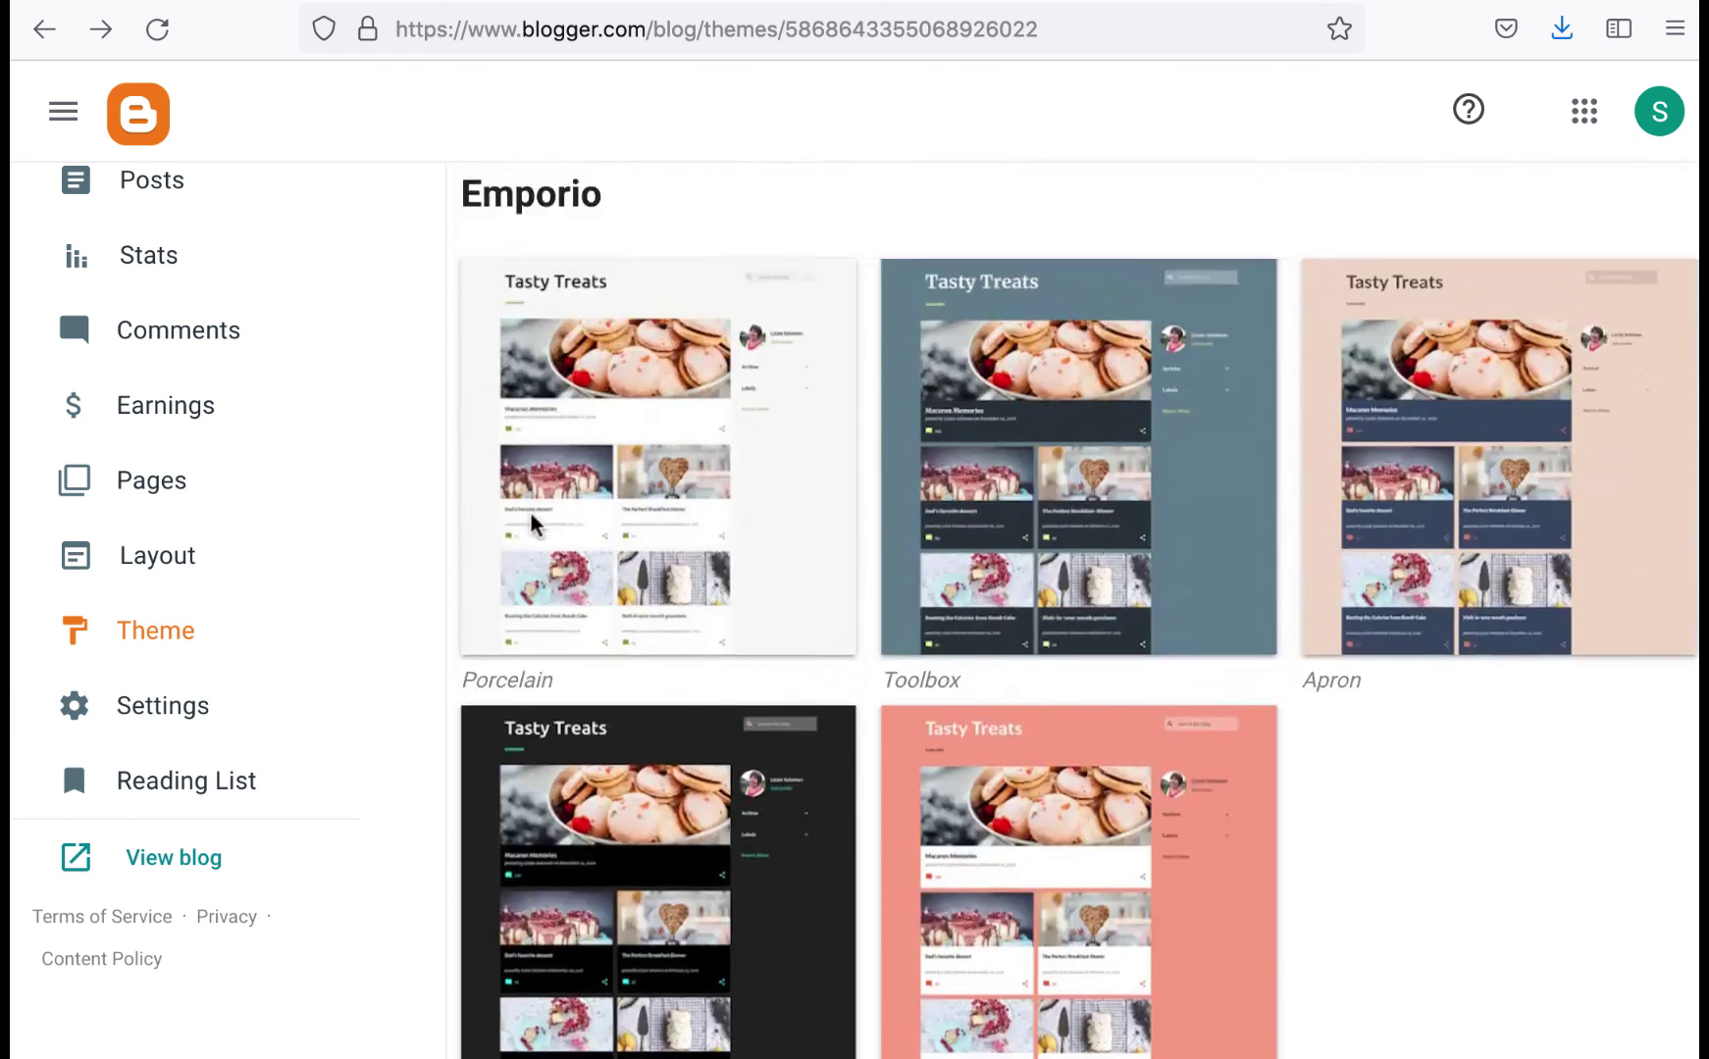
scroll(530, 512, "up", 4)
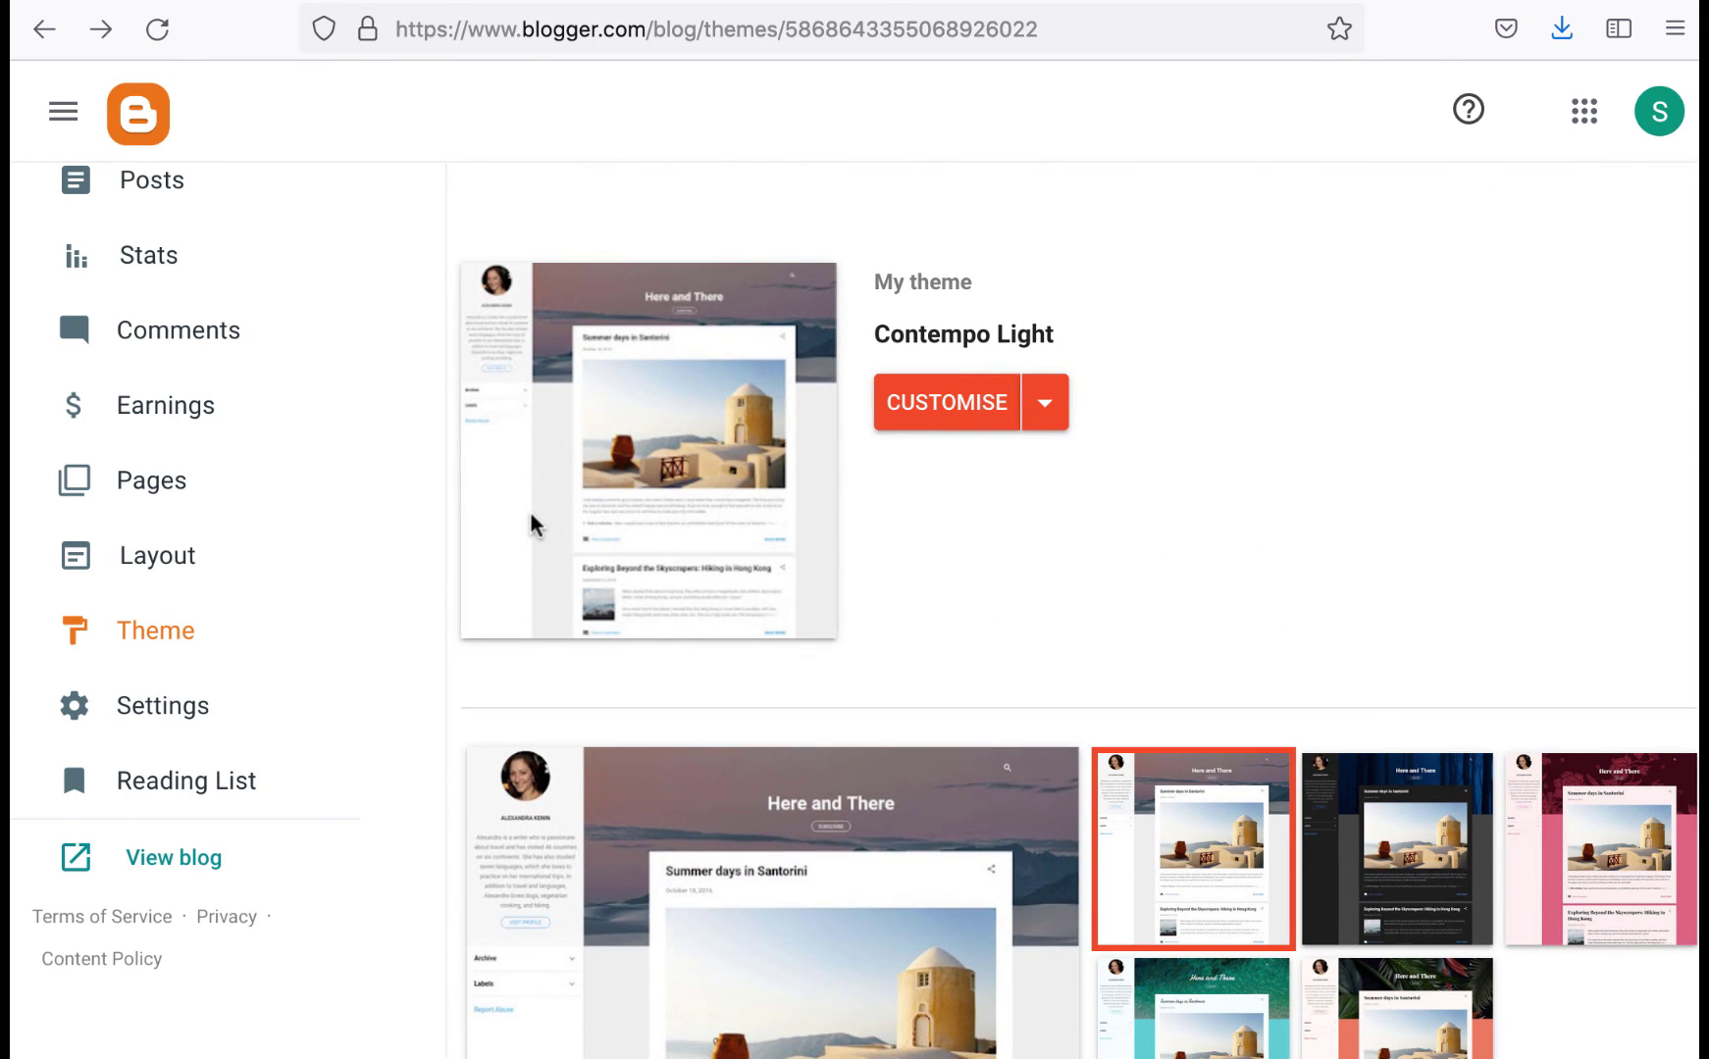